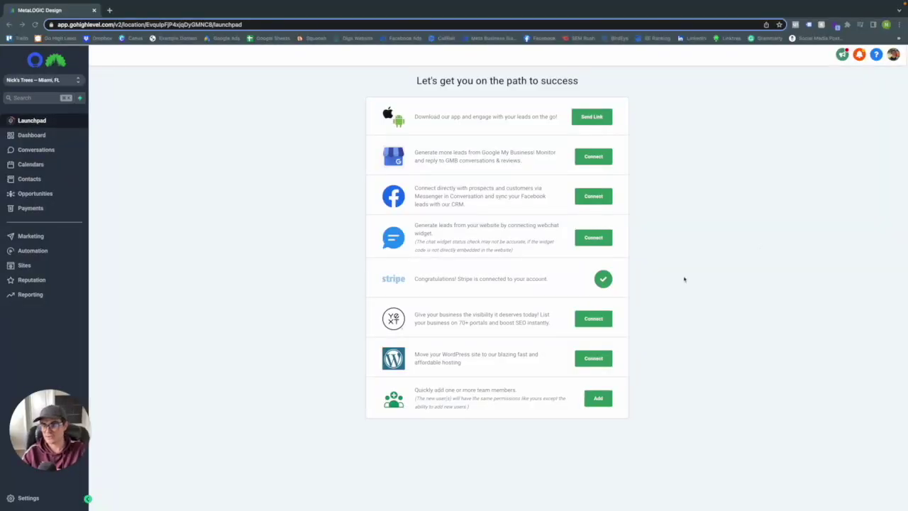
- Check the sub-account's Integrations settings for the Google My Business connection, then return to the Launchpad
click(27, 498)
click(27, 359)
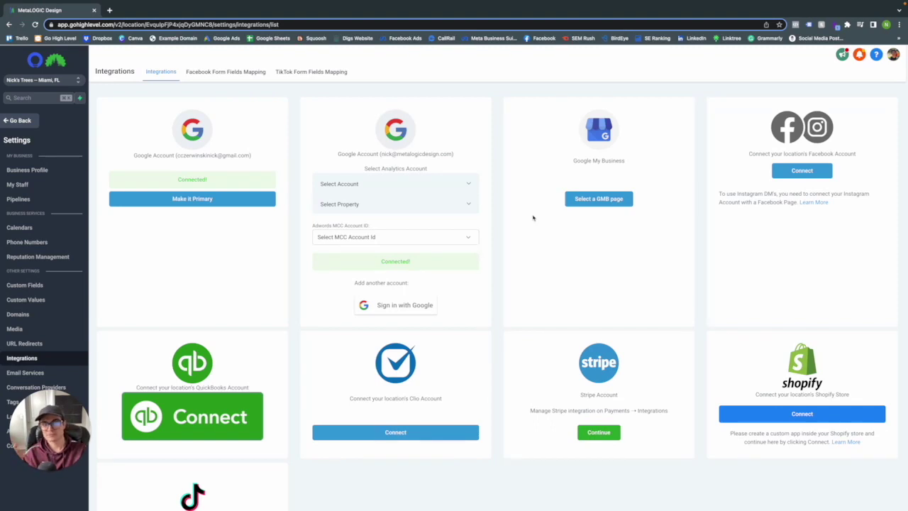
click(8, 122)
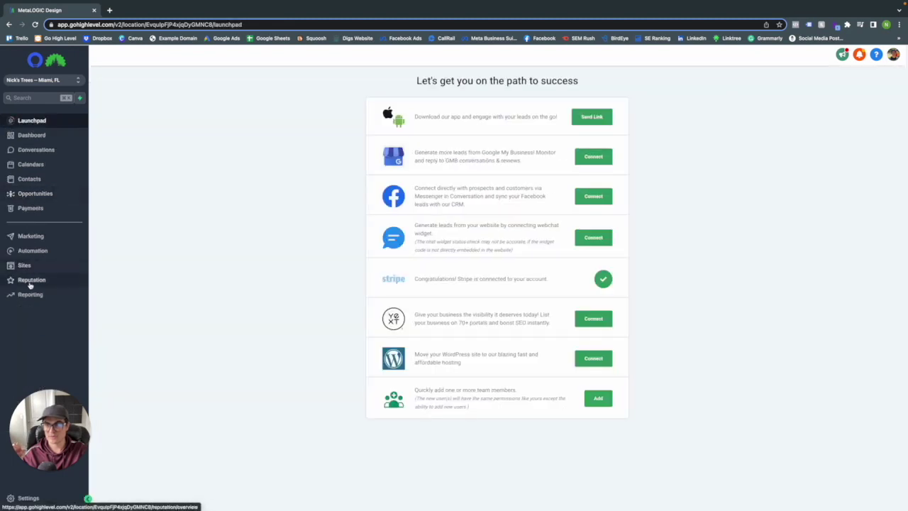
- Review the Reputation overview, including the invites goal, reviews received, average rating, sentiment, trends and latest requests
click(30, 282)
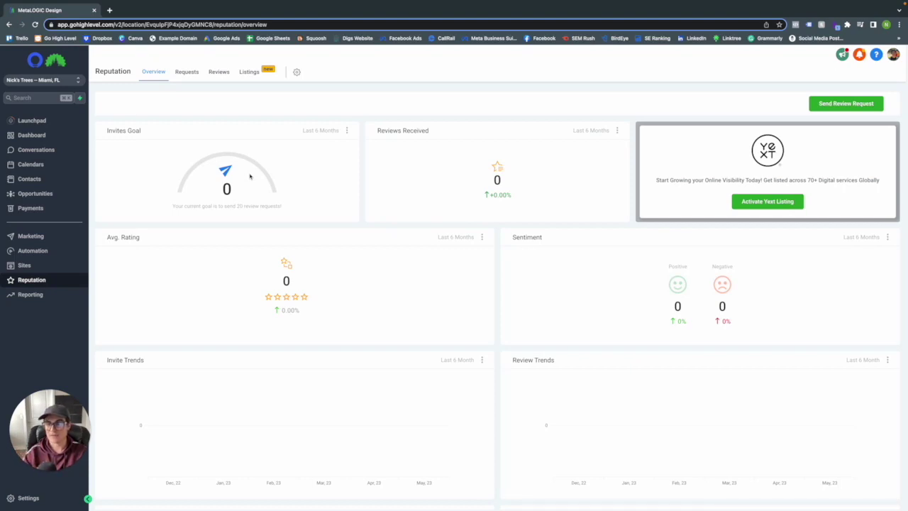
scroll(385, 258, down, 2)
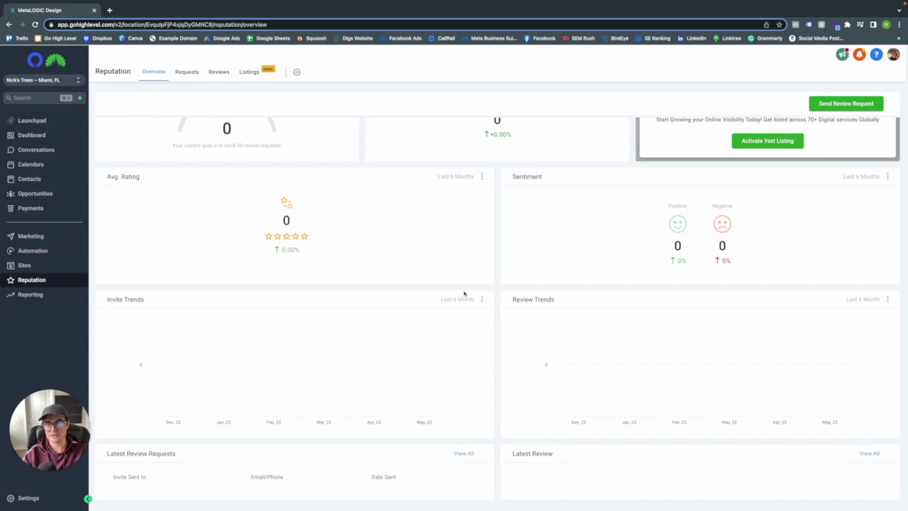
scroll(495, 274, up, 2)
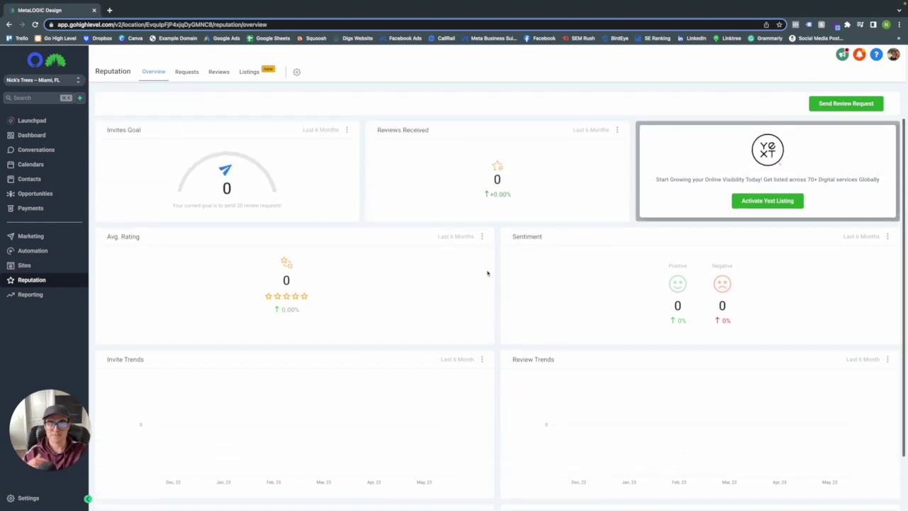
scroll(447, 294, down, 2)
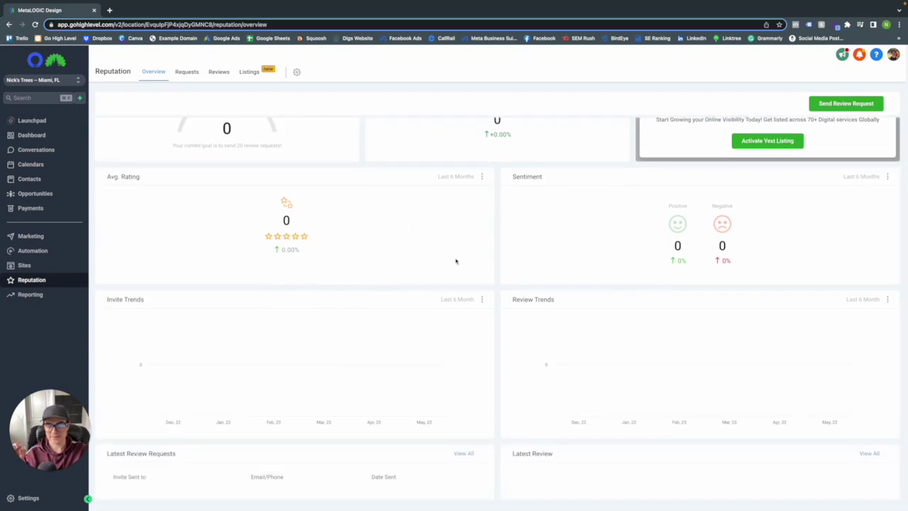
scroll(454, 259, up, 2)
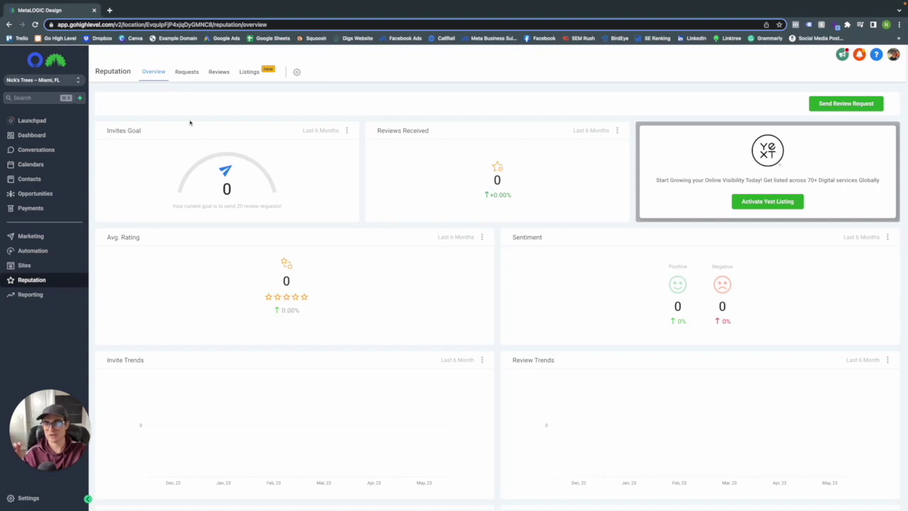
- Open the review setup from the Reputation requests page and set review requests to follow a custom schedule
click(183, 75)
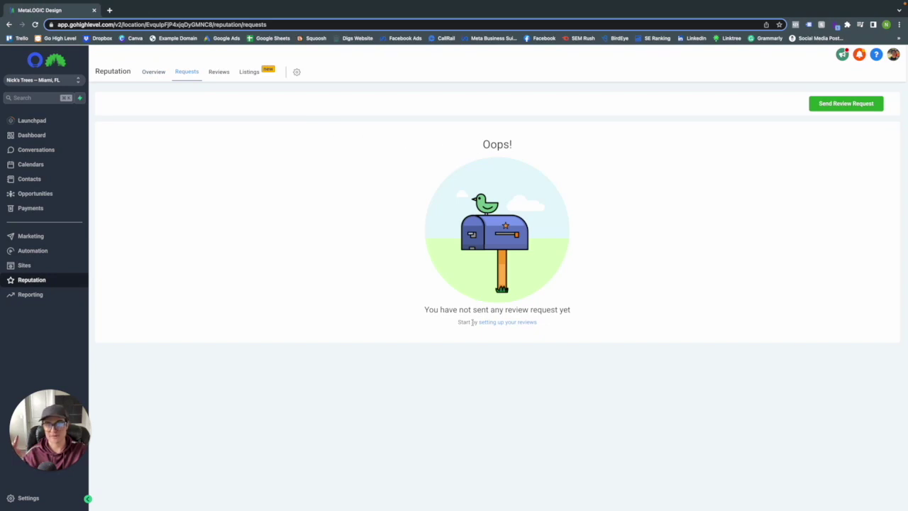
click(510, 323)
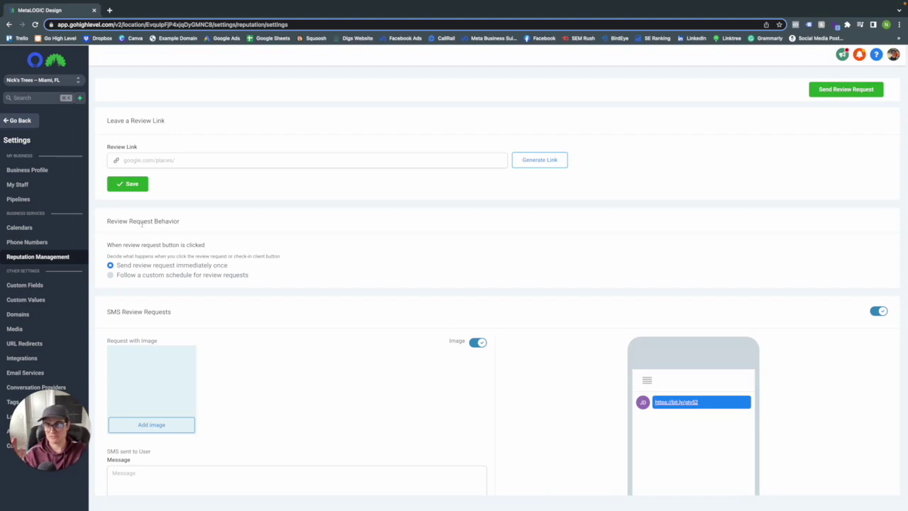
scroll(167, 222, down, 2)
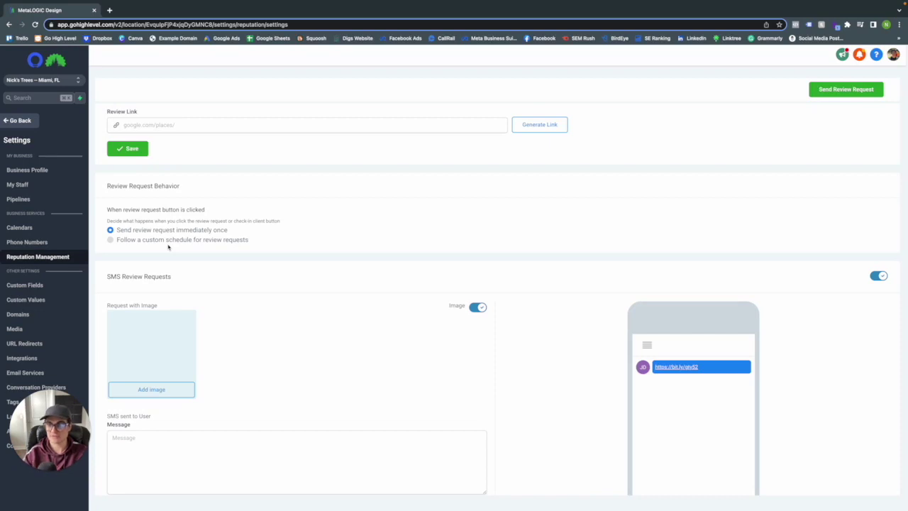
click(111, 241)
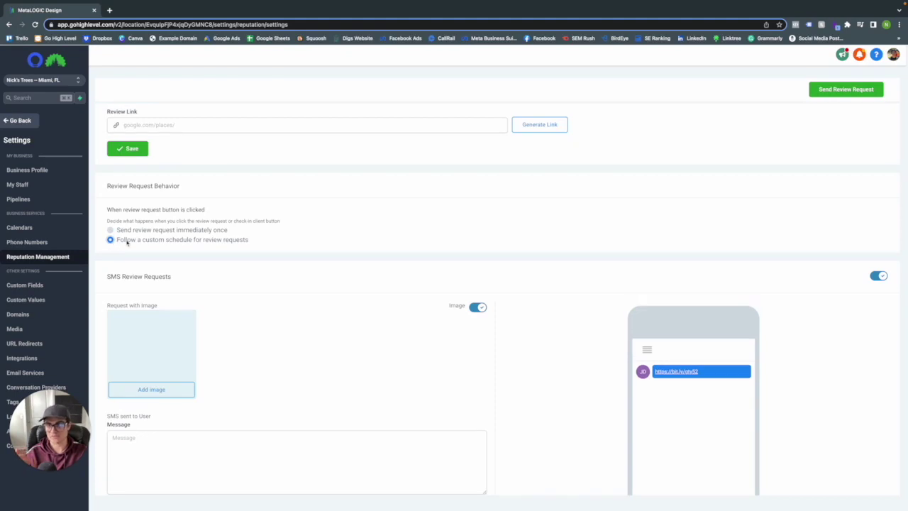
- Find the logo by searching the files for "logo", add it as the SMS review request image, and save the SMS settings
scroll(156, 251, down, 3)
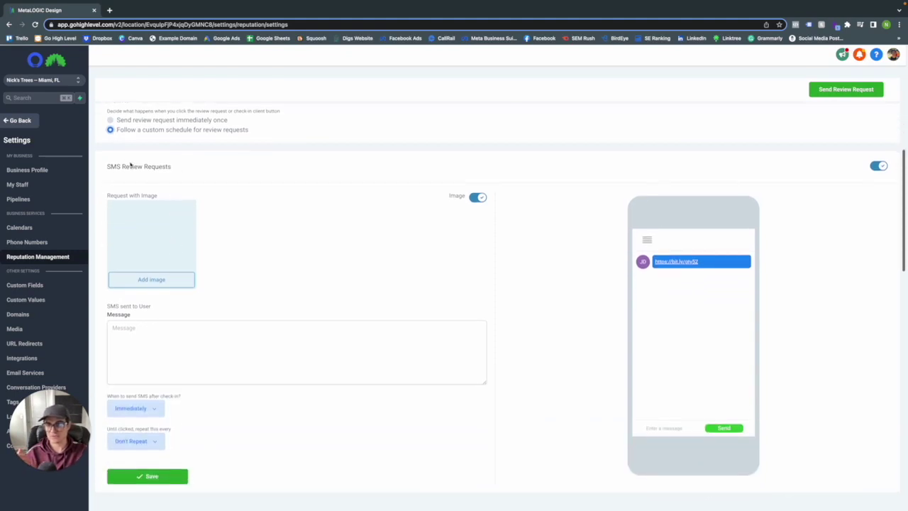
scroll(122, 178, down, 2)
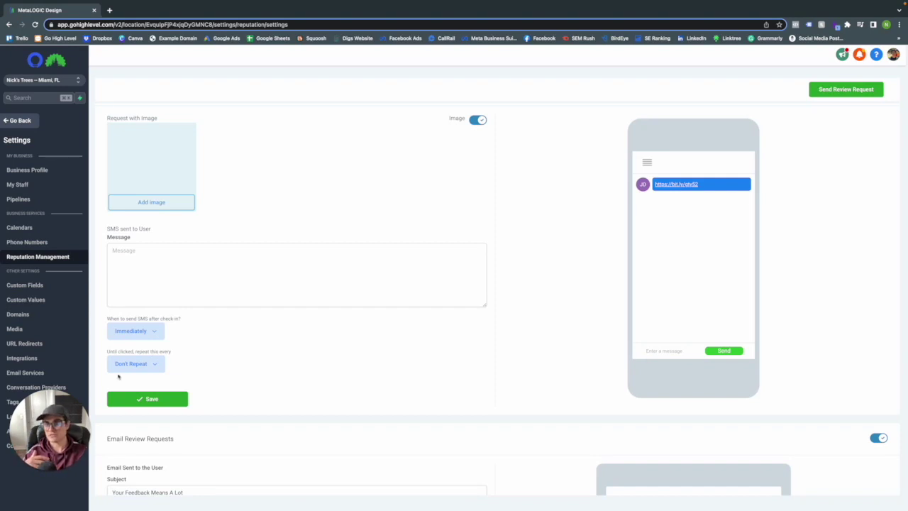
scroll(186, 318, down, 4)
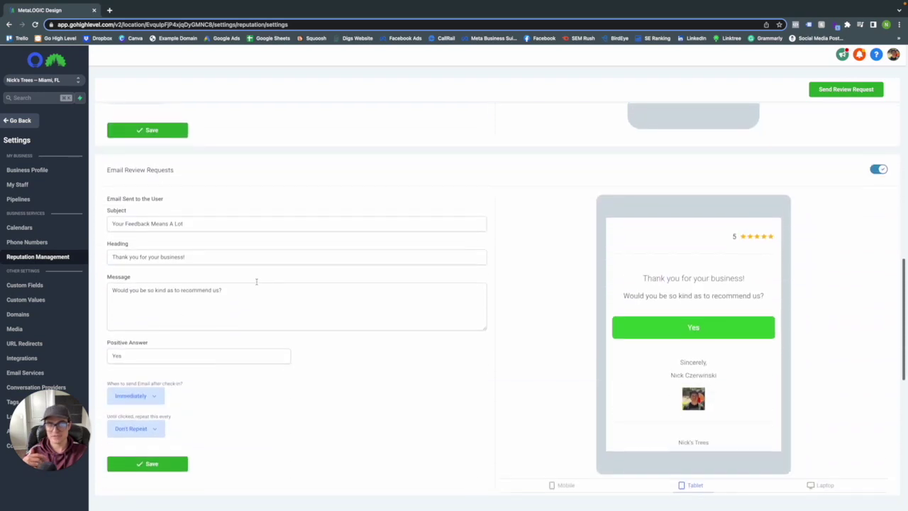
scroll(257, 285, up, 7)
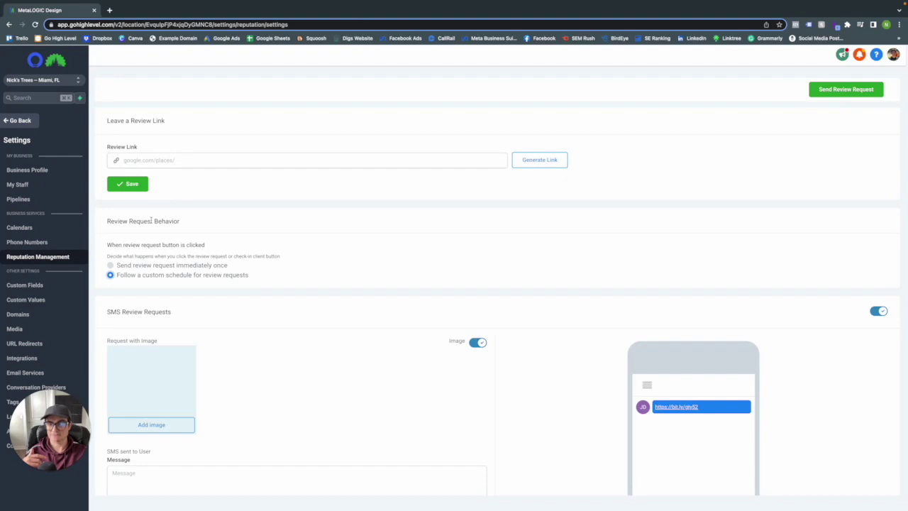
scroll(151, 221, down, 2)
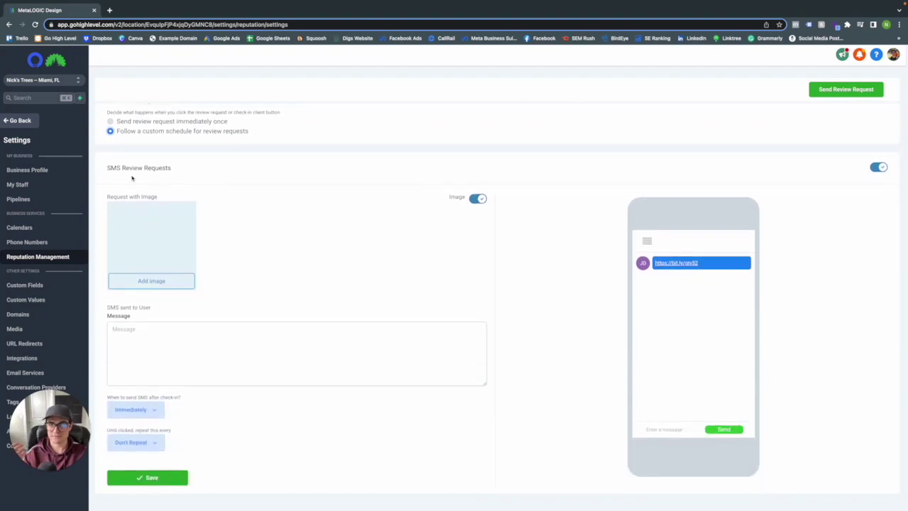
scroll(224, 245, down, 1)
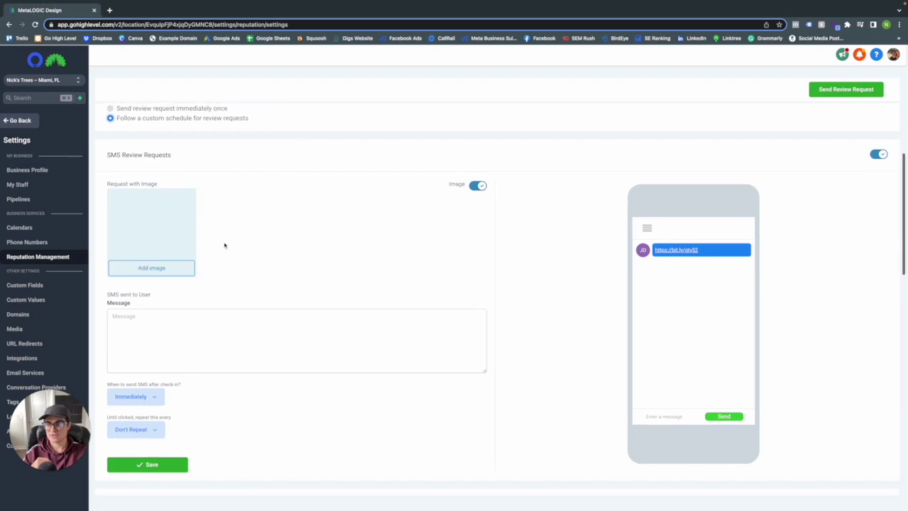
click(172, 276)
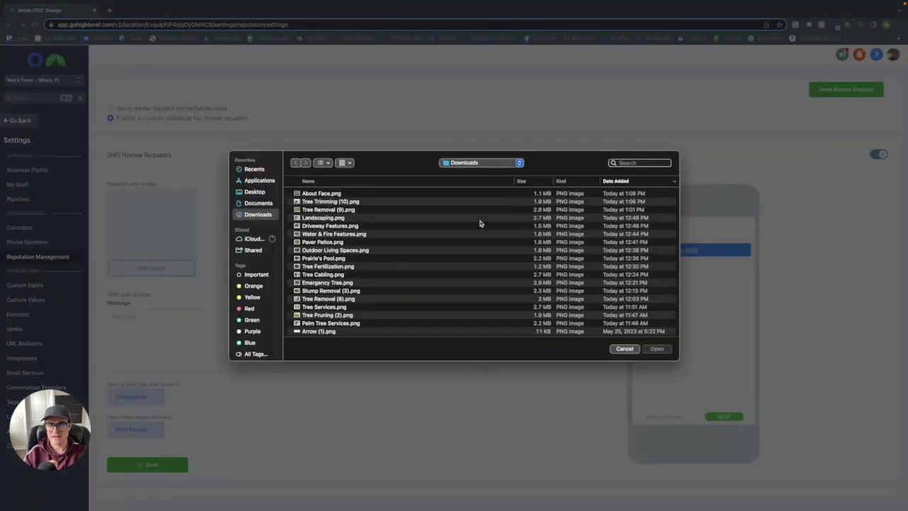
click(641, 162)
text(logo)
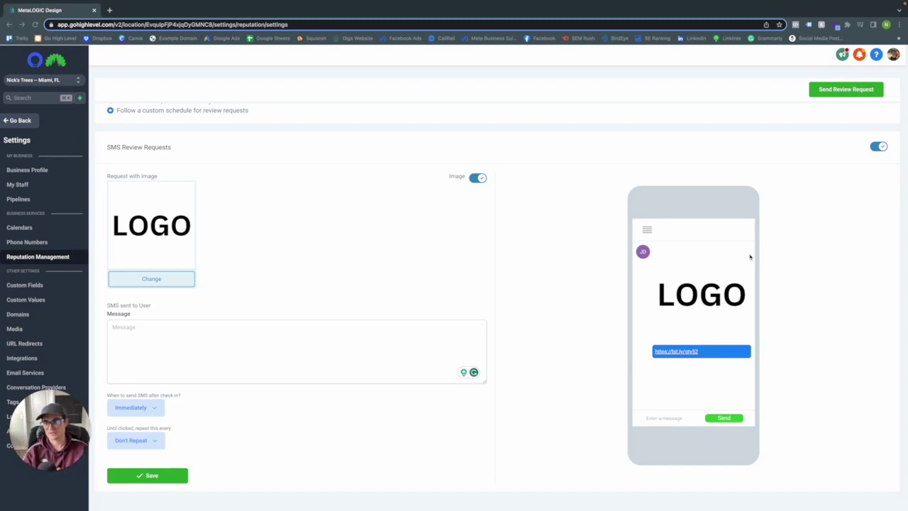
click(210, 336)
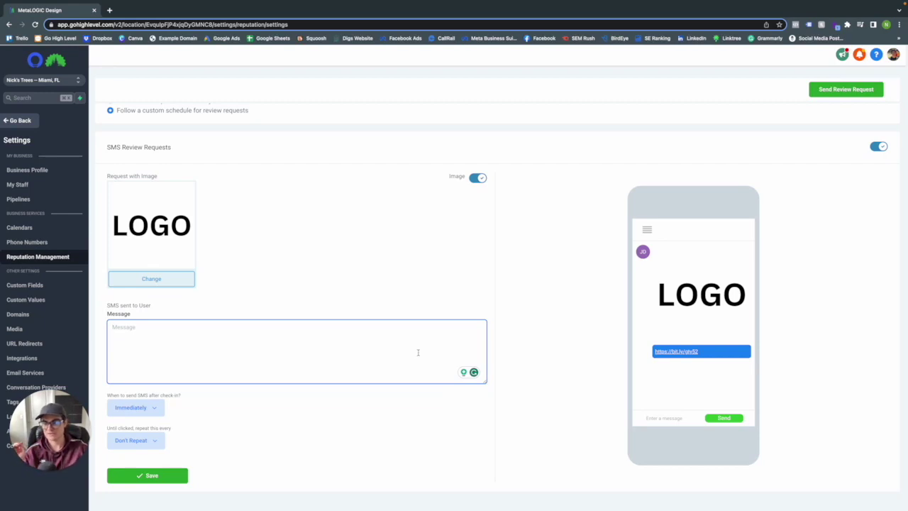
click(145, 475)
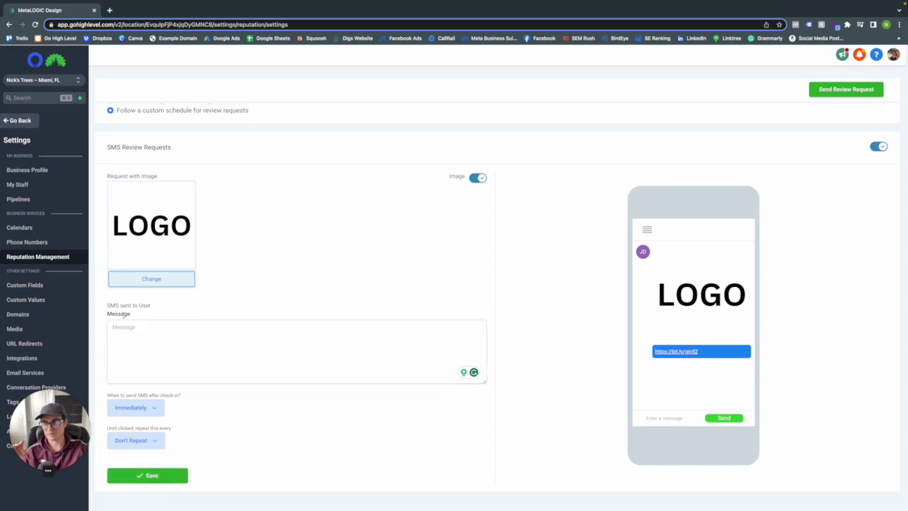
- Copy the First Name custom field's unique key and paste it into the SMS review request message
click(51, 286)
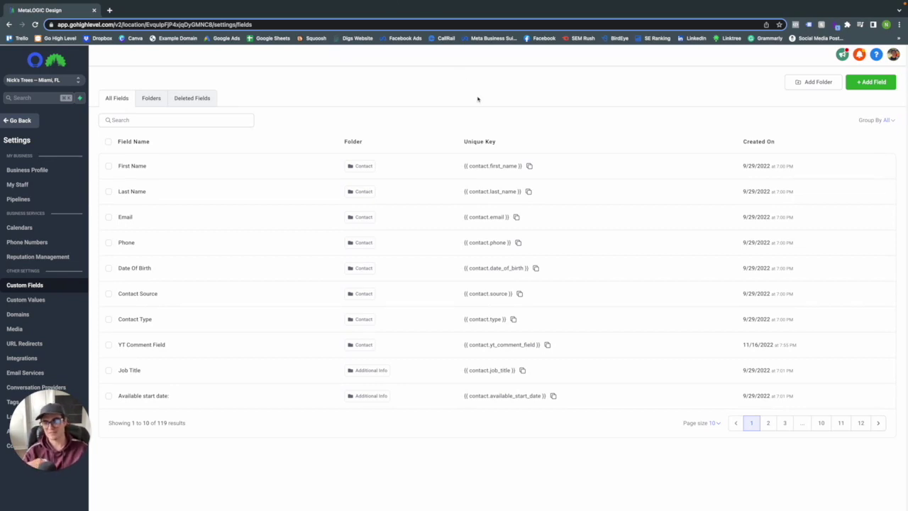
click(530, 166)
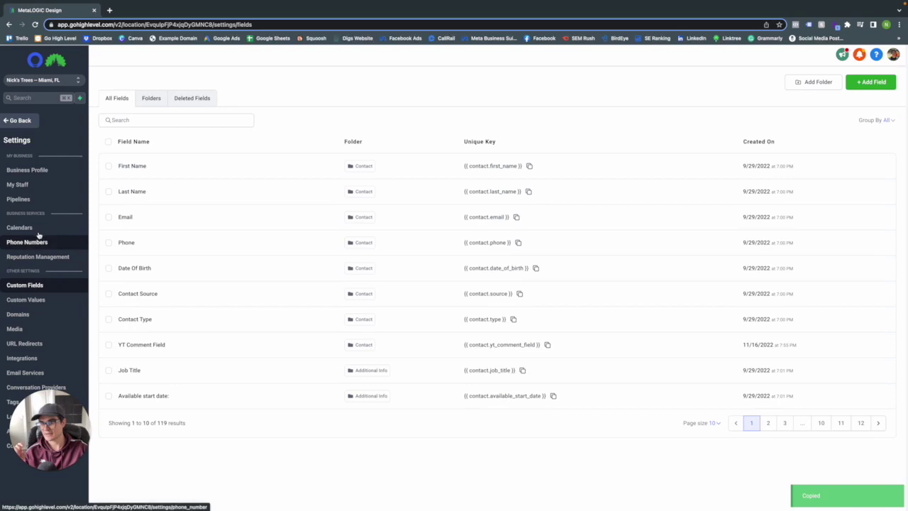
click(39, 257)
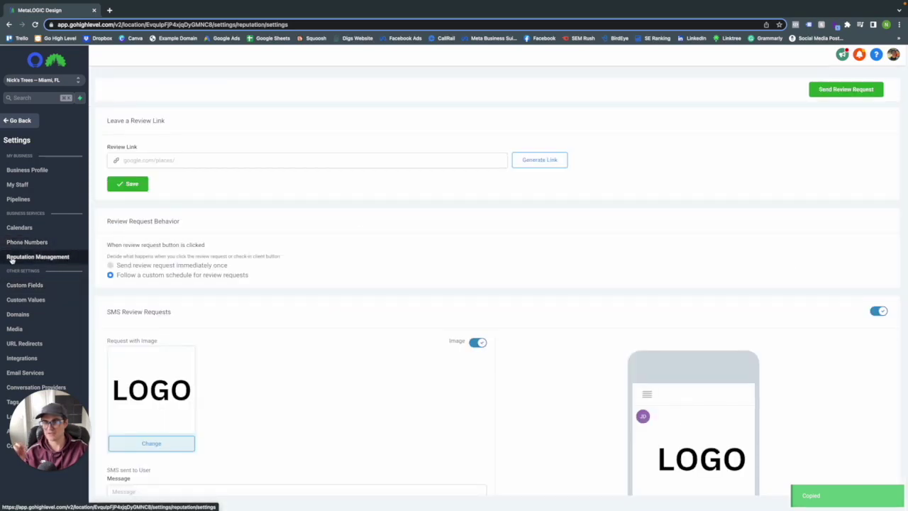
scroll(202, 291, down, 3)
click(182, 314)
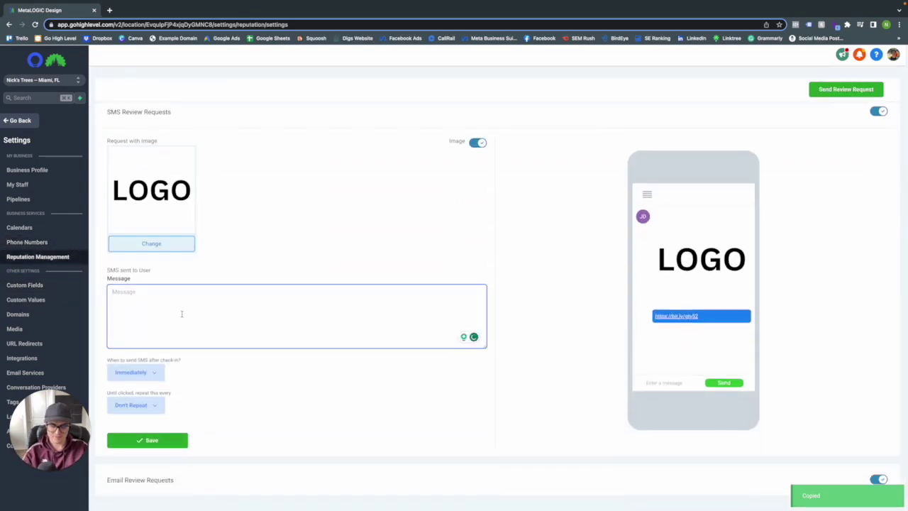
key(ctrl+v)
- Complete the SMS message after the first-name placeholder with ", thank you for using our service."
text(, {hank yo)
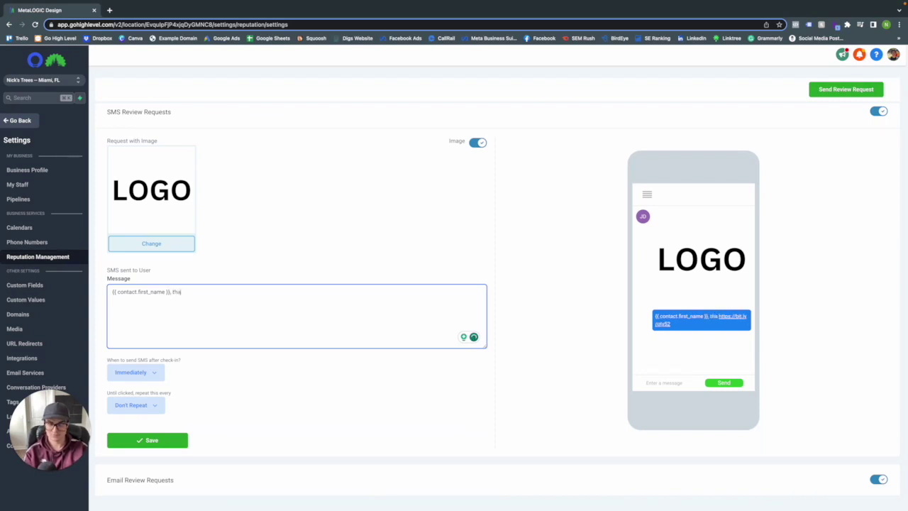
text(u for using our)
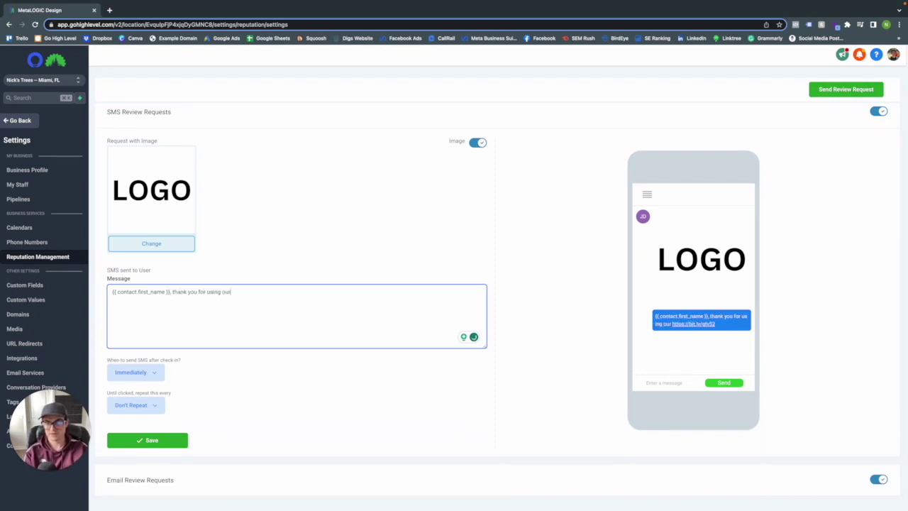
text( rervi)
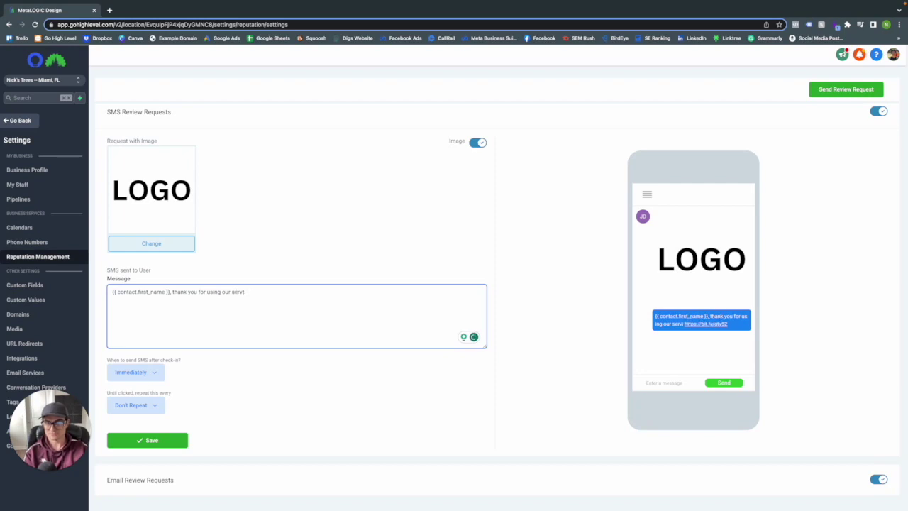
text(ce.)
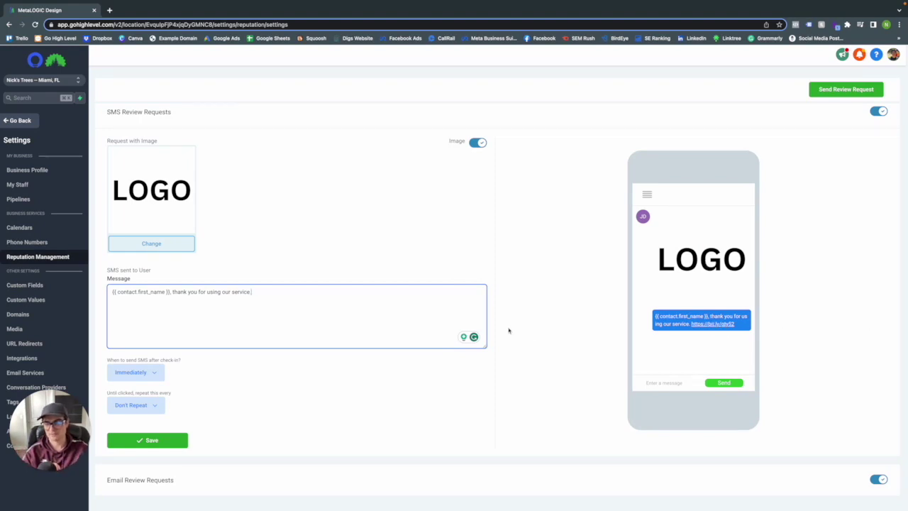
- Review the SMS review request settings, including the available send delays after check-in and the repeat intervals
scroll(389, 239, up, 1)
scroll(389, 239, up, 2)
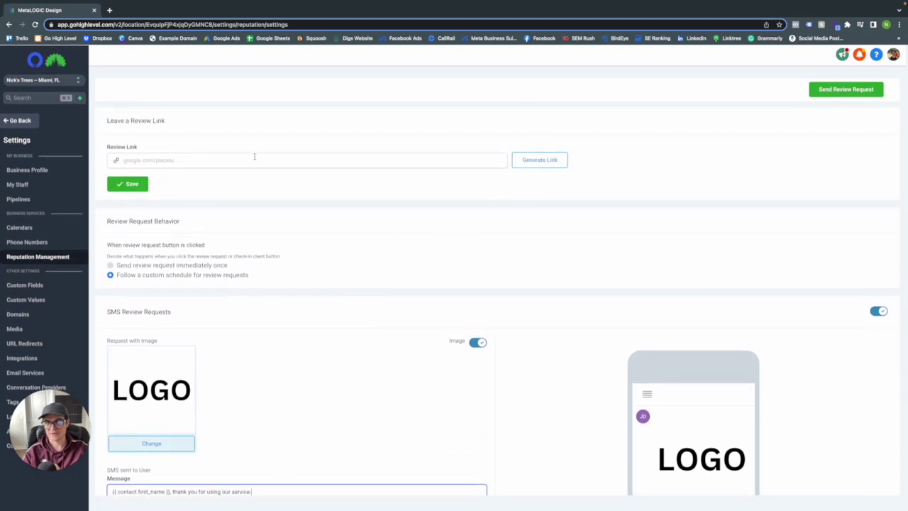
scroll(316, 226, down, 3)
scroll(322, 249, up, 1)
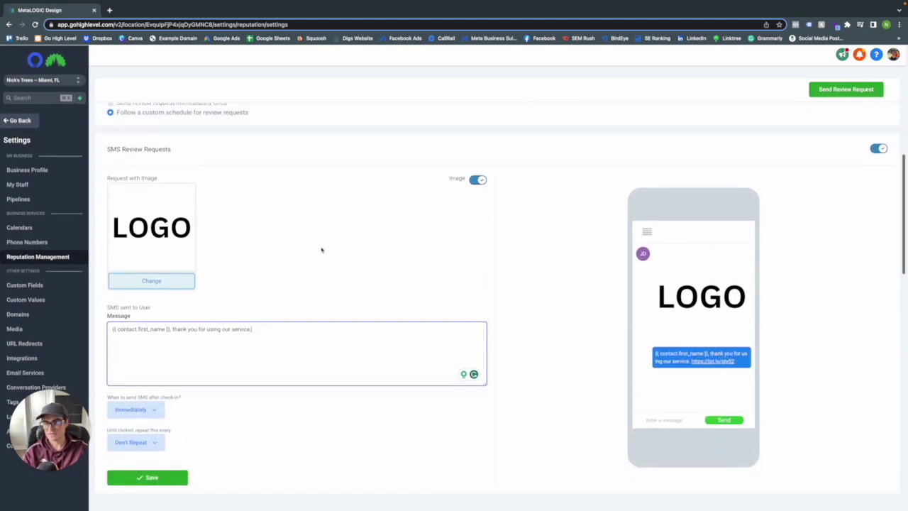
key(BackSpace)
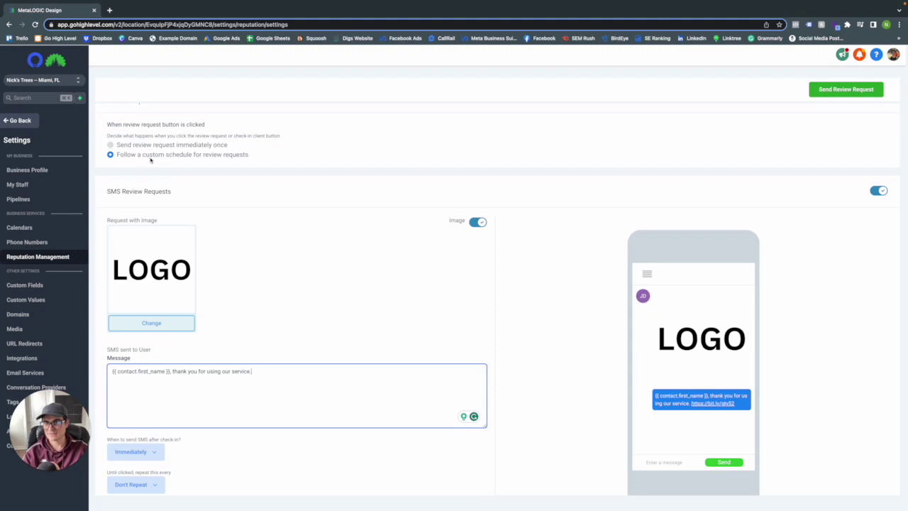
scroll(213, 186, down, 1)
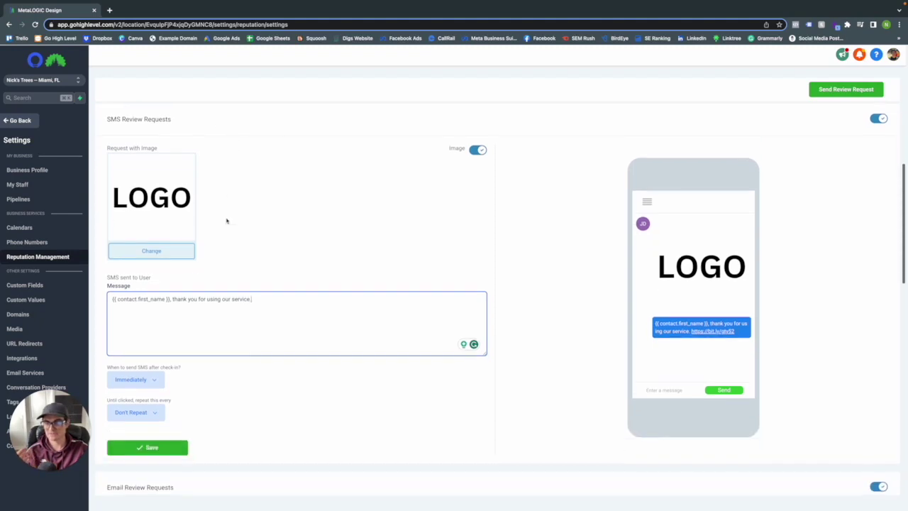
scroll(232, 292, down, 1)
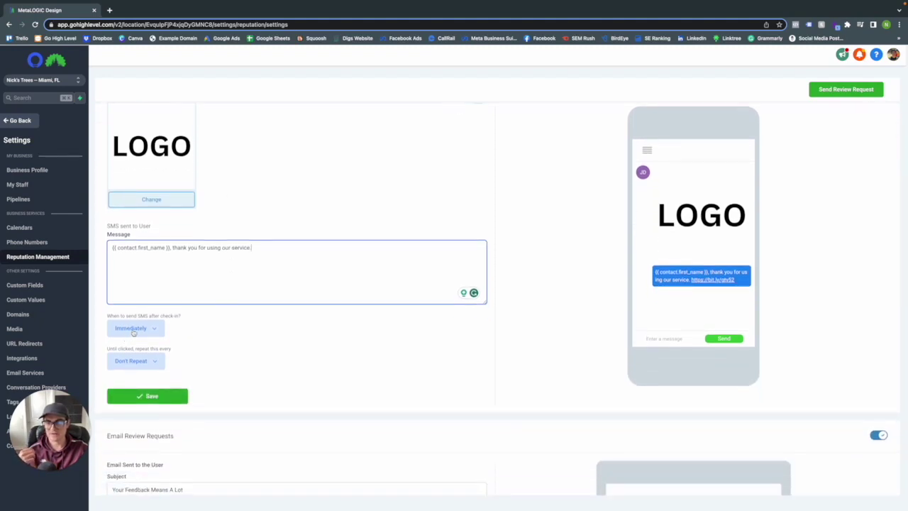
click(134, 329)
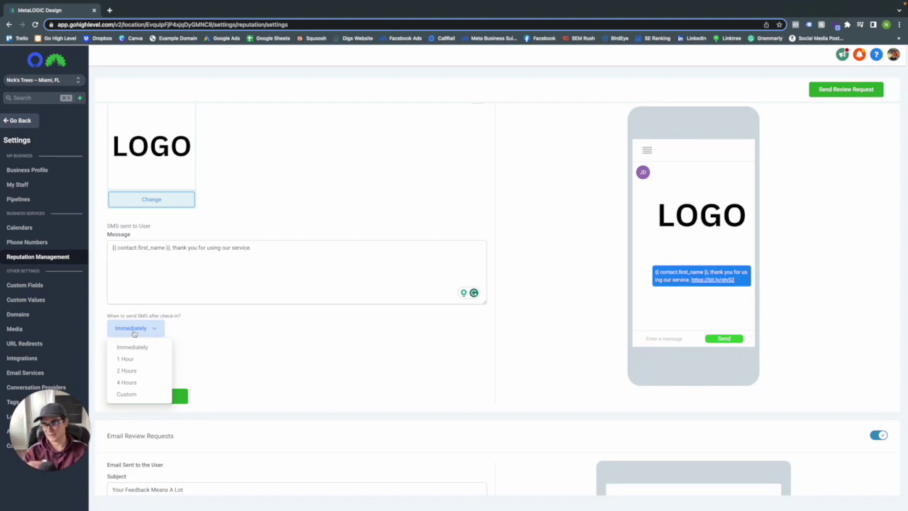
click(213, 317)
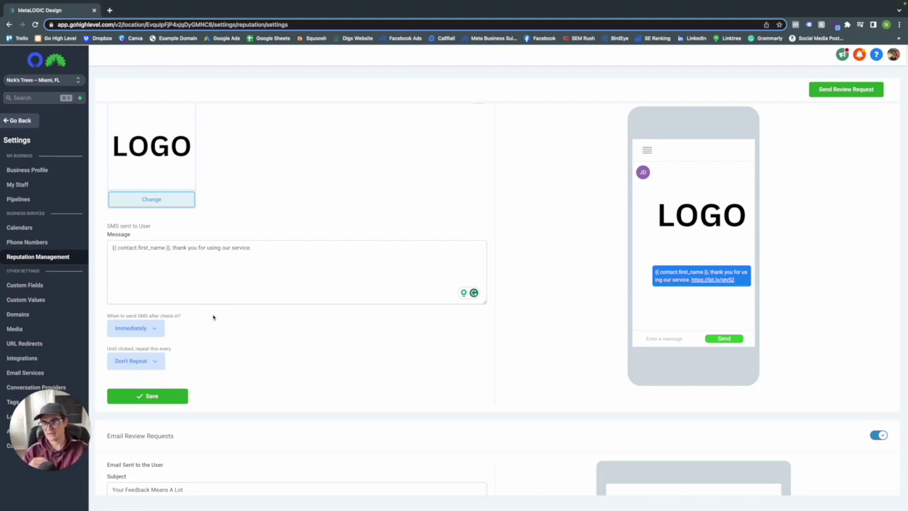
click(150, 330)
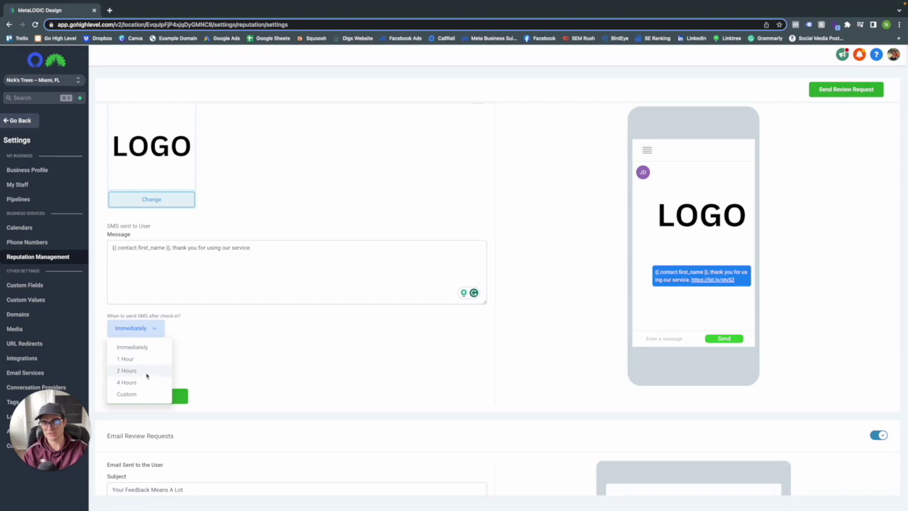
click(190, 342)
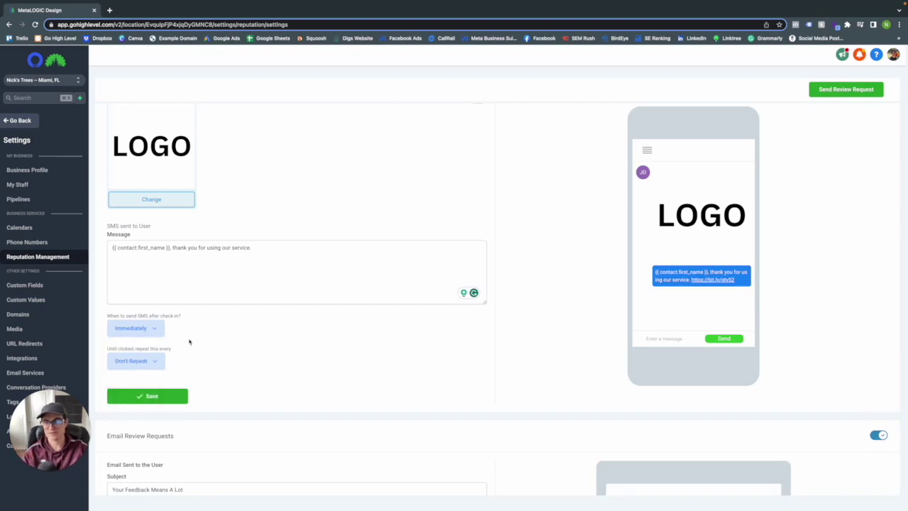
click(132, 361)
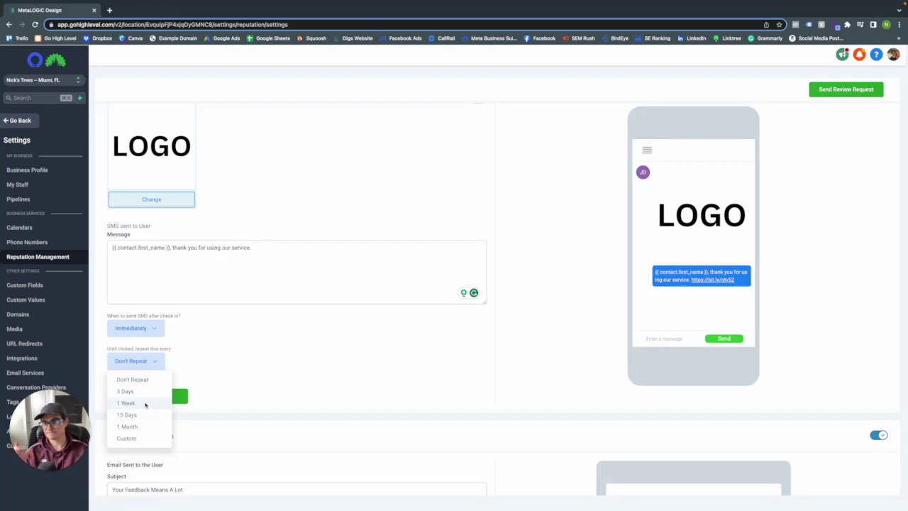
click(220, 339)
- Set the positive answer of the email review request to "Submit"
scroll(227, 320, up, 1)
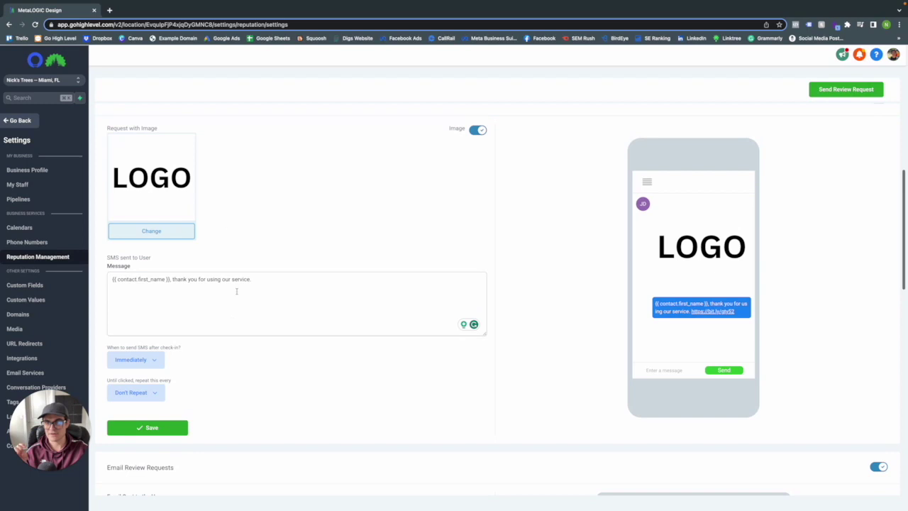
scroll(218, 238, down, 1)
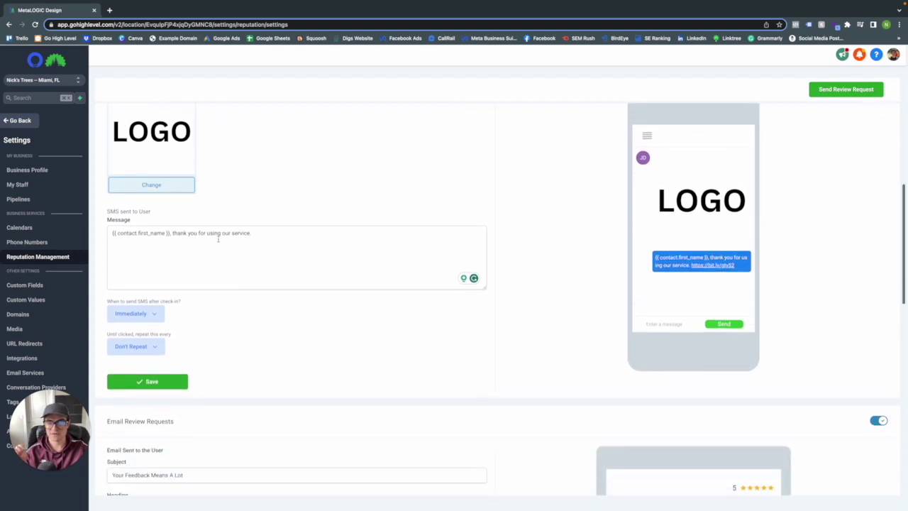
scroll(218, 238, down, 3)
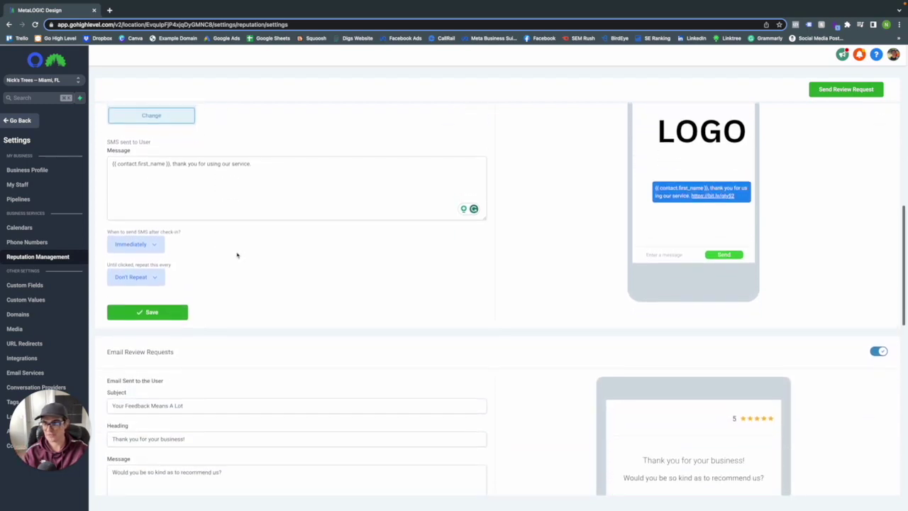
scroll(237, 254, down, 1)
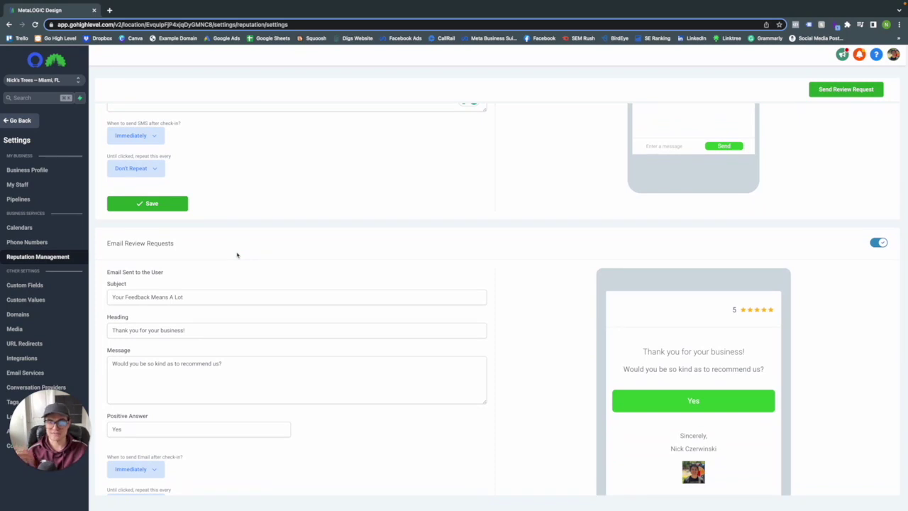
scroll(237, 254, down, 1)
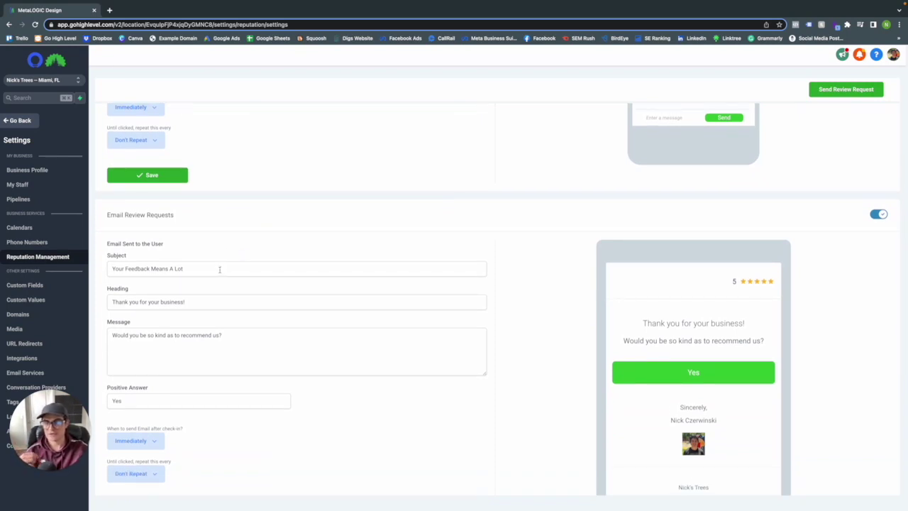
scroll(227, 332, down, 1)
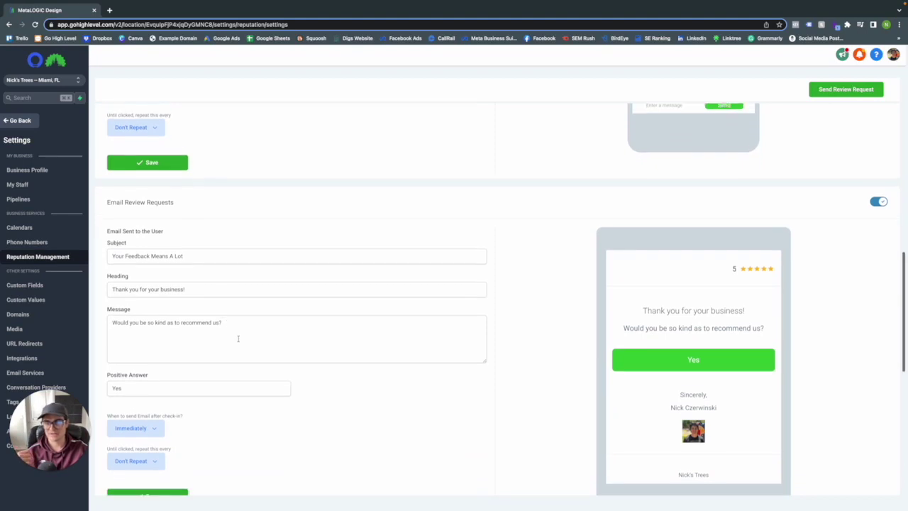
double_click(154, 384)
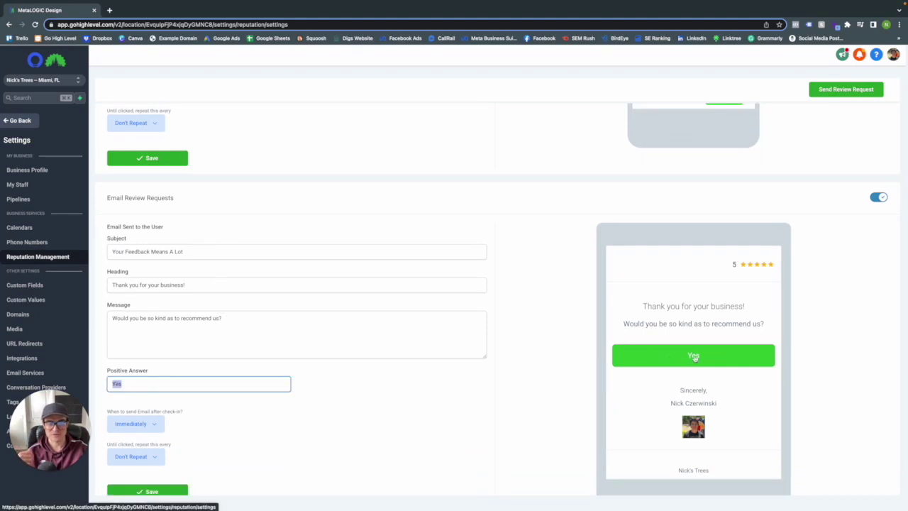
text(Submit)
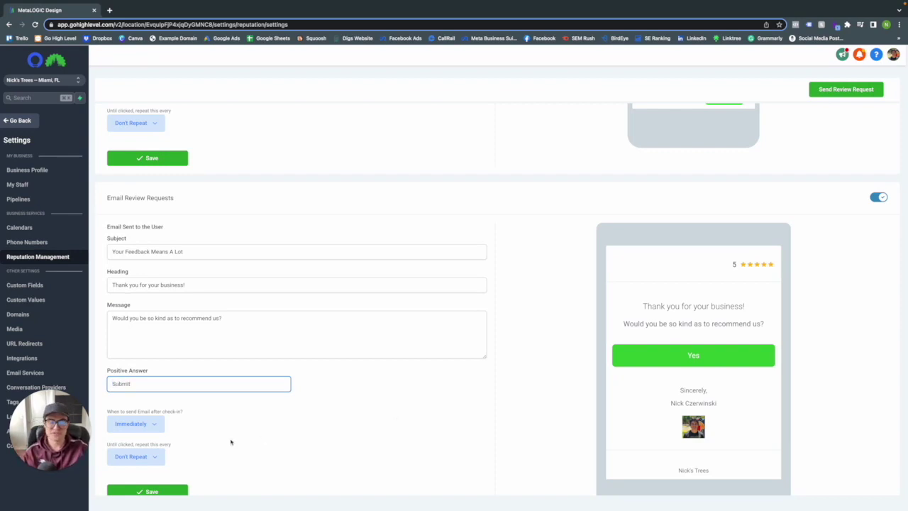
- Replace the email review request's subject with "Tell Us How We Did"
double_click(178, 253)
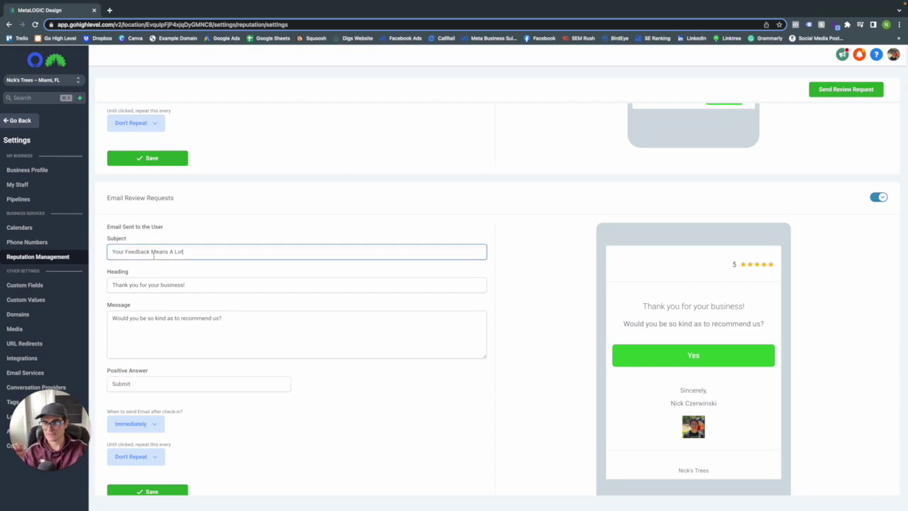
click(171, 253)
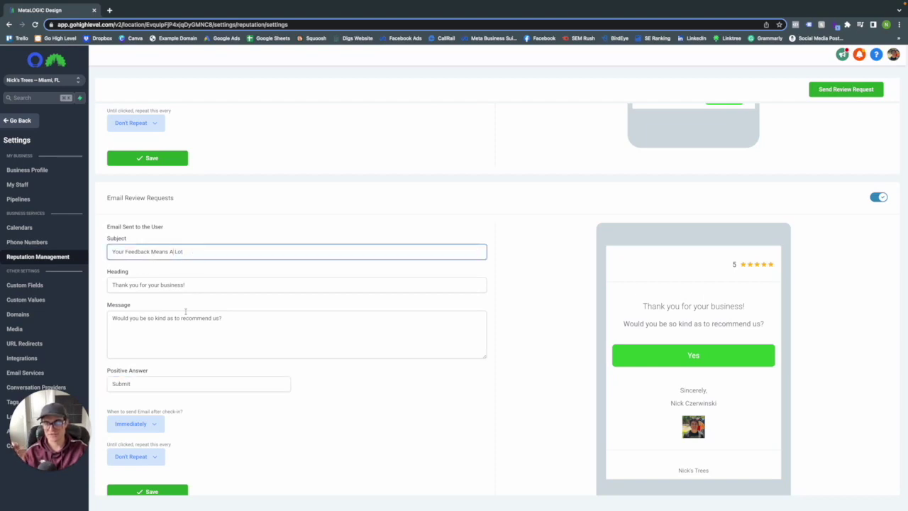
scroll(186, 310, down, 1)
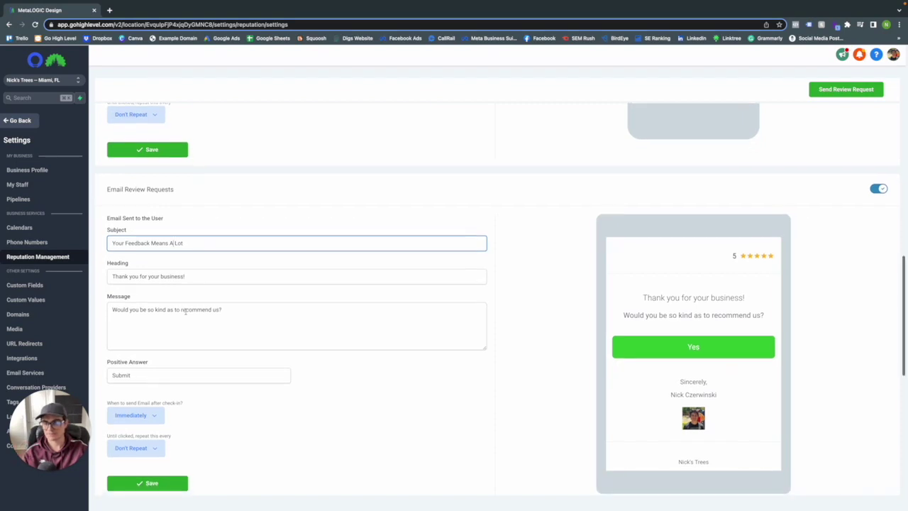
click(171, 327)
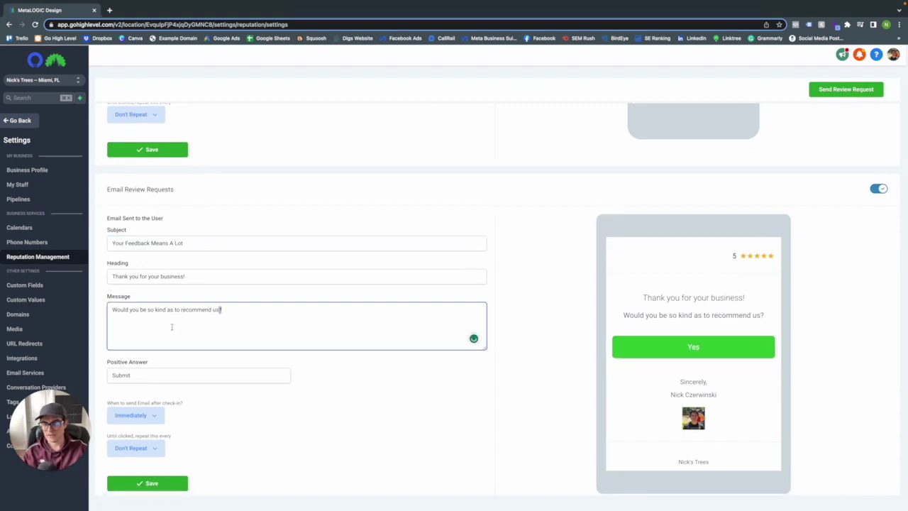
key(ctrl+a)
triple_click(167, 243)
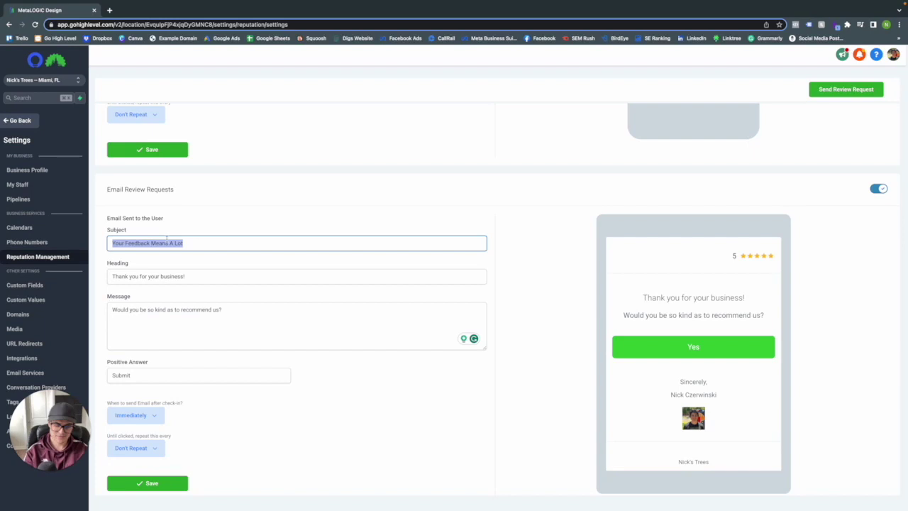
text(Thank)
key(BackSpace)
key(BackSpace)
key(BackSpace)
key(BackSpace)
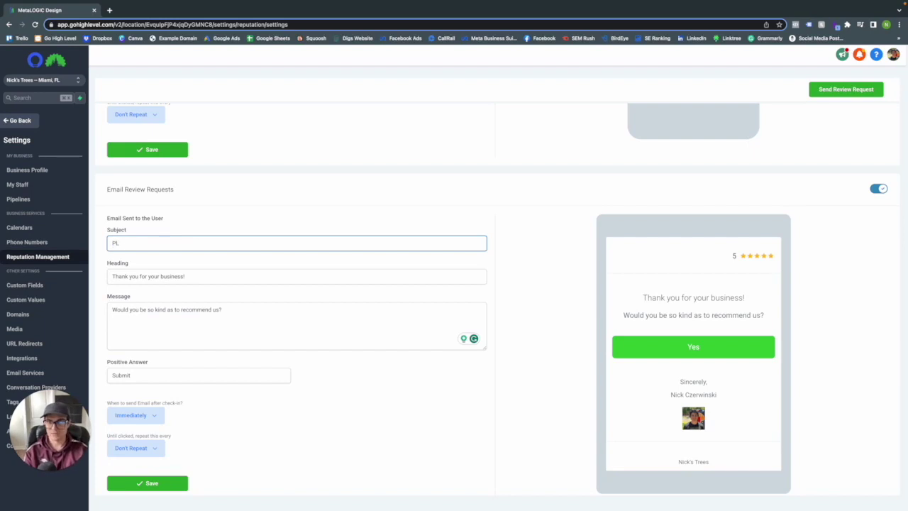
text(ell Us How We Did)
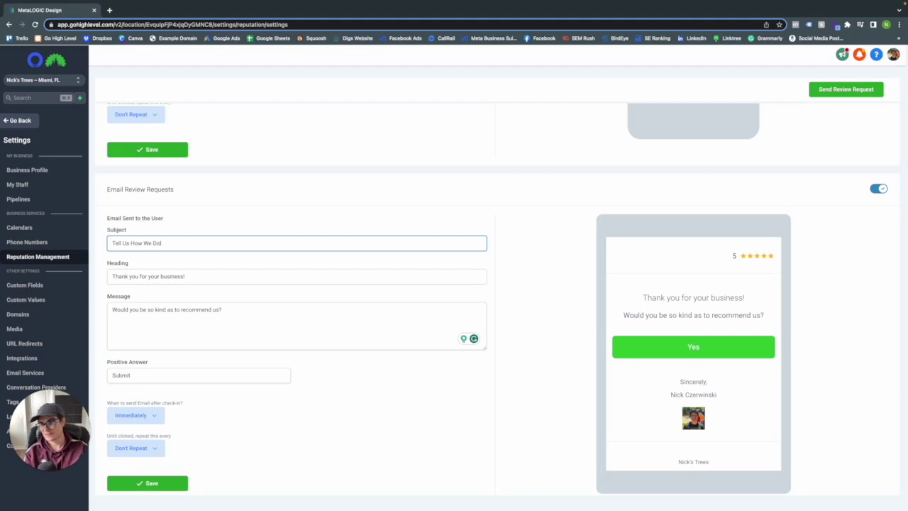
- Replace the email heading with "{{ contact.first_name }}, please leave a review"
click(174, 270)
key(ctrl+a)
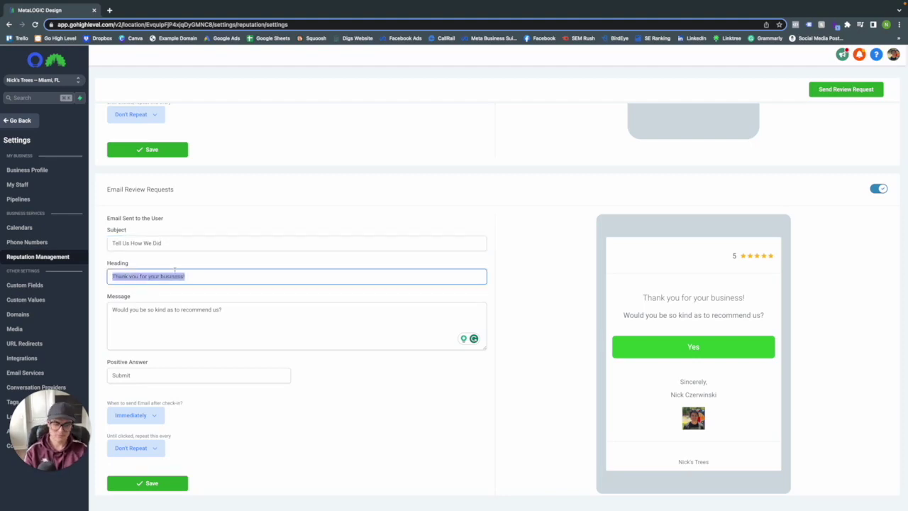
text(Thank)
key(BackSpace)
key(BackSpace)
key(BackSpace)
key(BackSpace)
key(BackSpace)
text({{ contact.first_name }})
text(, plea)
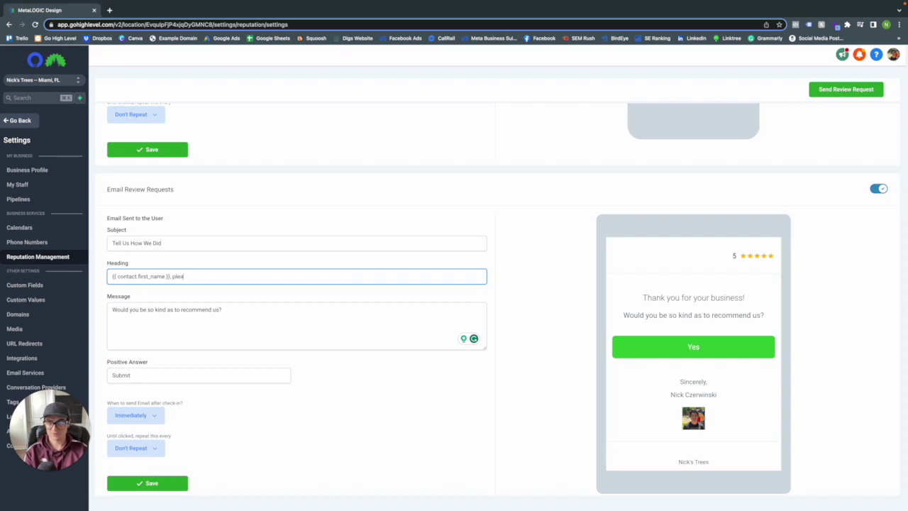
text(se leave a review)
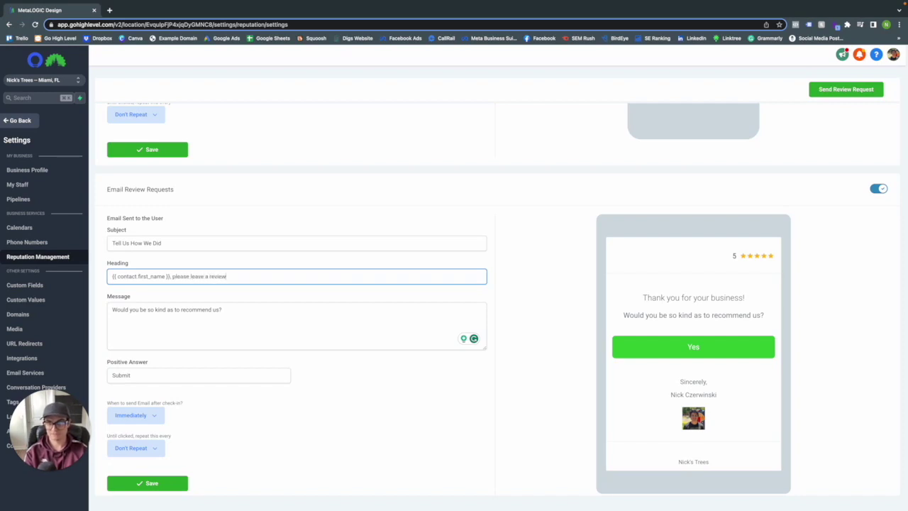
- Look over the email review request's message, send timing and repeat settings alongside its preview
click(235, 307)
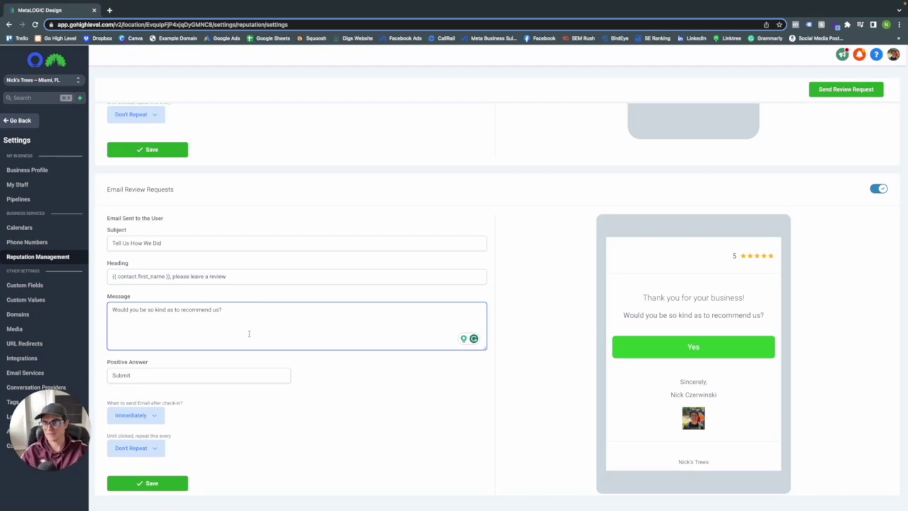
scroll(249, 337, down, 2)
scroll(250, 340, up, 3)
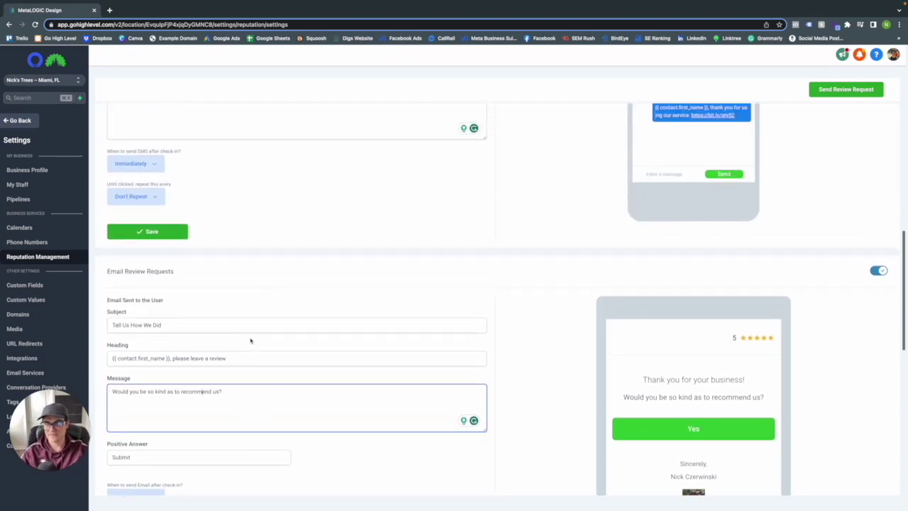
scroll(154, 201, down, 1)
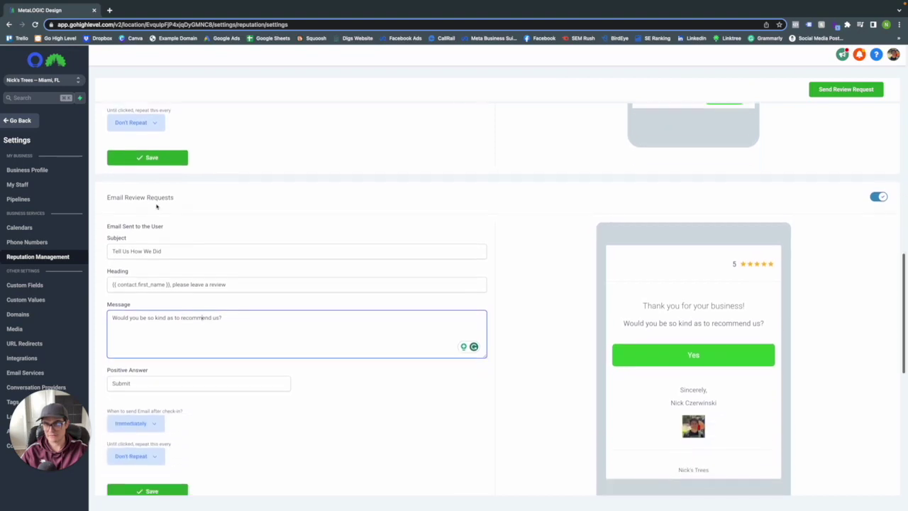
scroll(154, 202, down, 1)
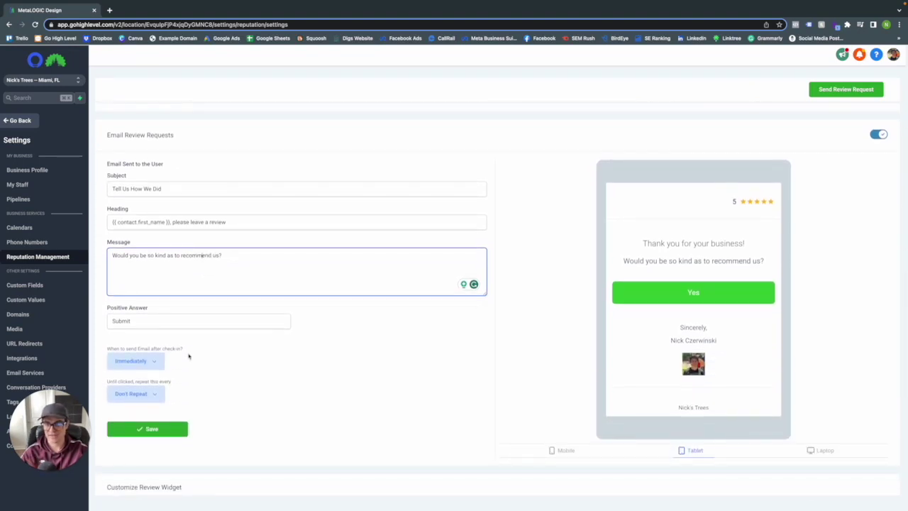
scroll(210, 358, up, 1)
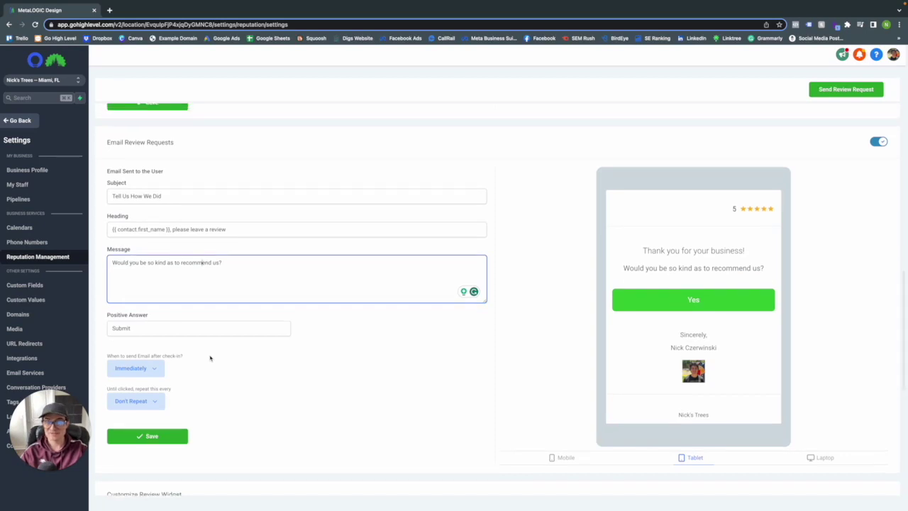
scroll(209, 326, up, 1)
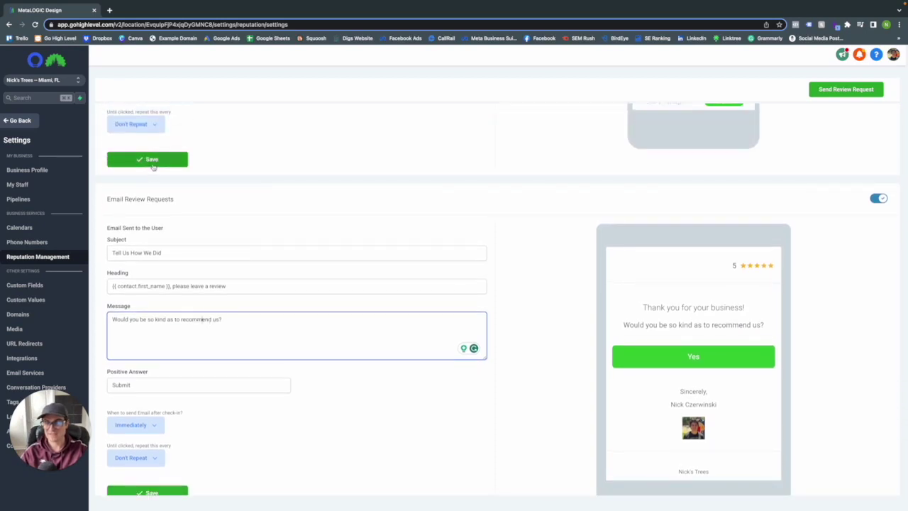
scroll(153, 166, down, 2)
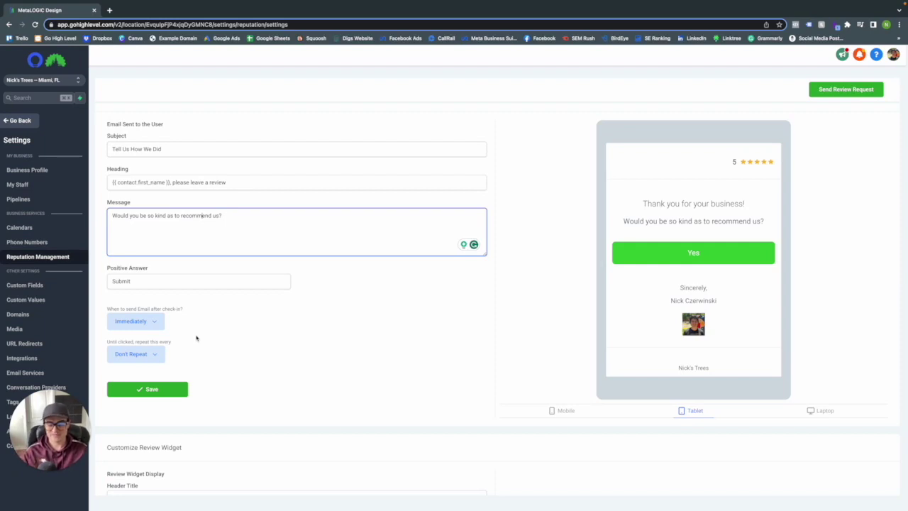
- Examine the review widget's display settings and embed code, and compare the configured Customer Testimonials widget with the one on the agency website
scroll(197, 338, down, 3)
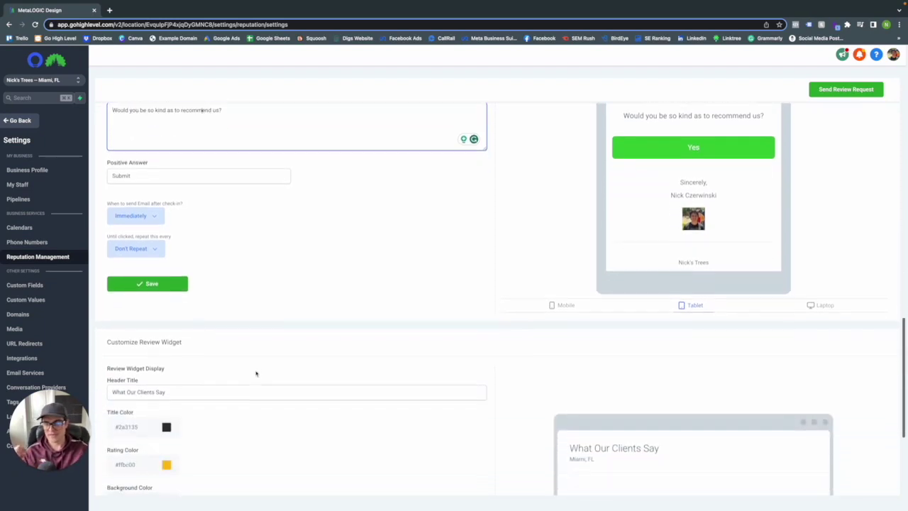
scroll(256, 375, down, 2)
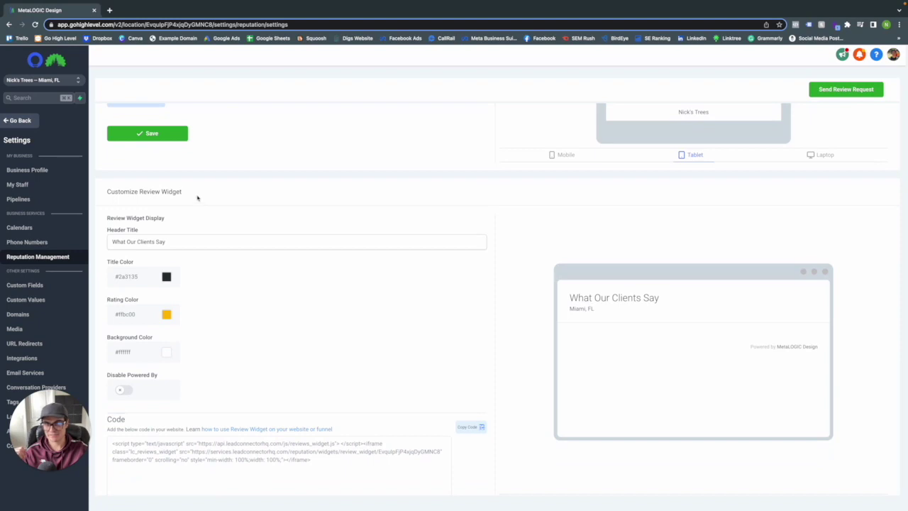
scroll(198, 198, down, 1)
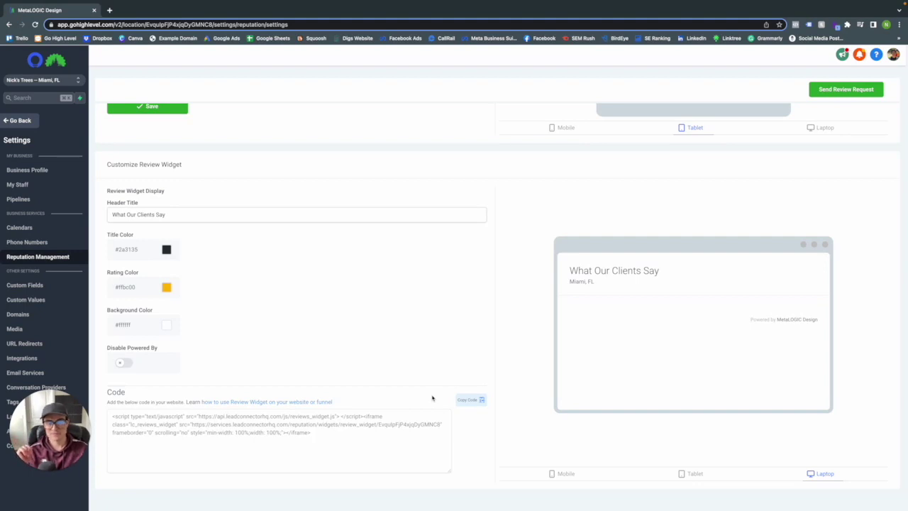
scroll(432, 398, down, 1)
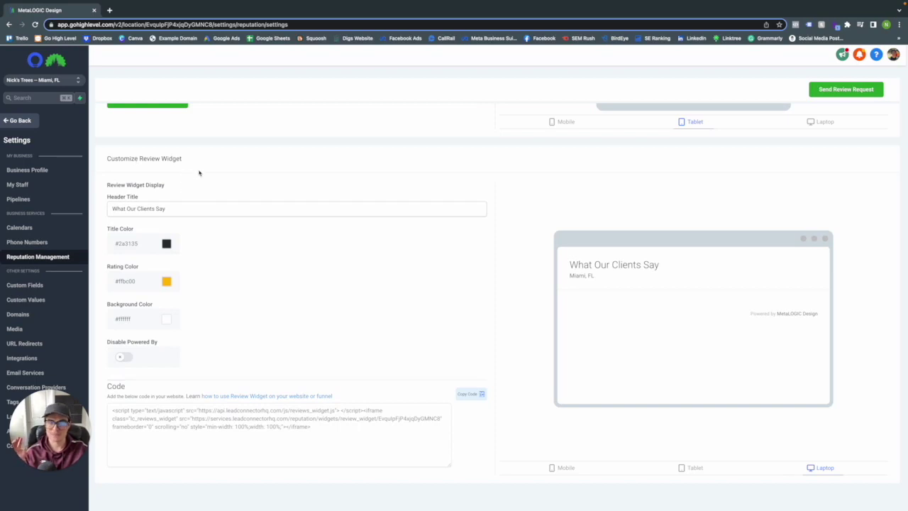
scroll(199, 172, up, 10)
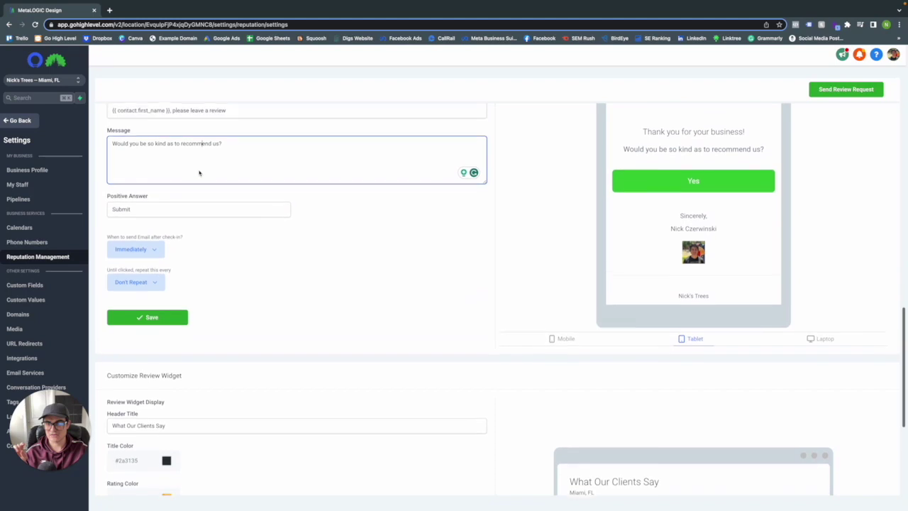
scroll(199, 173, up, 5)
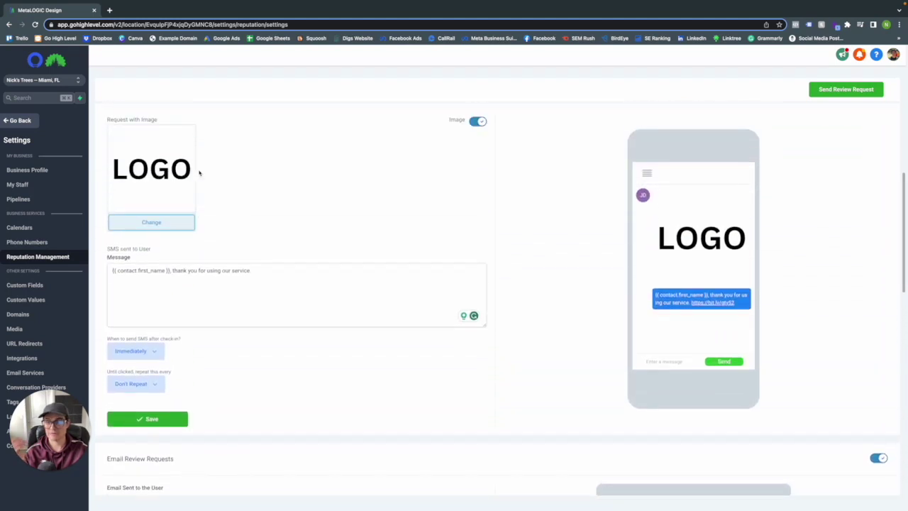
scroll(199, 173, up, 2)
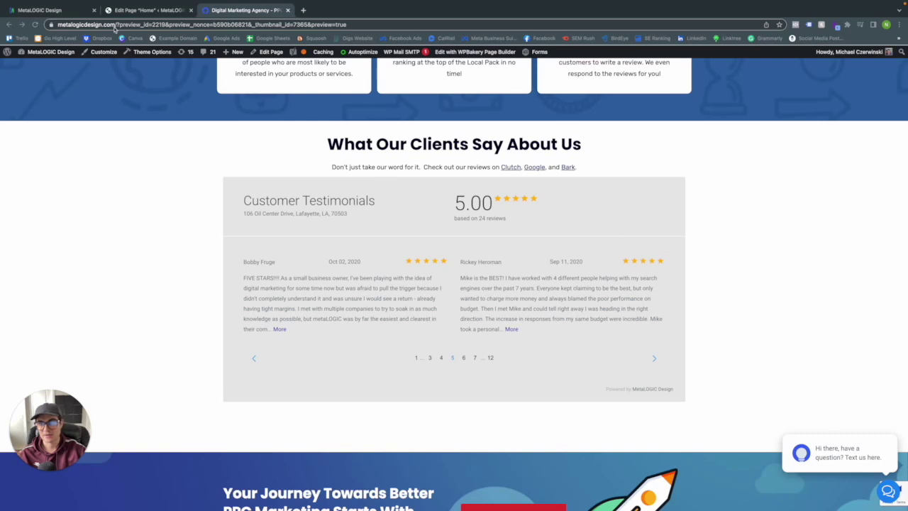
click(56, 13)
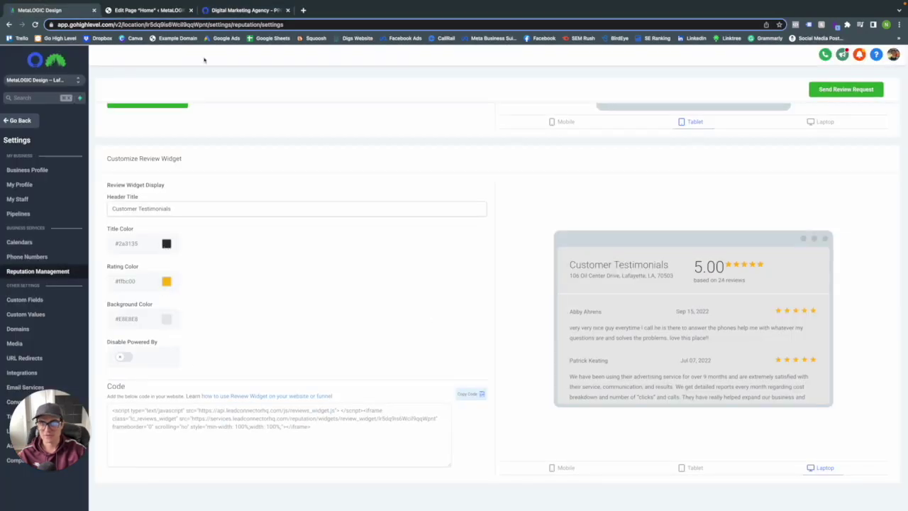
click(221, 12)
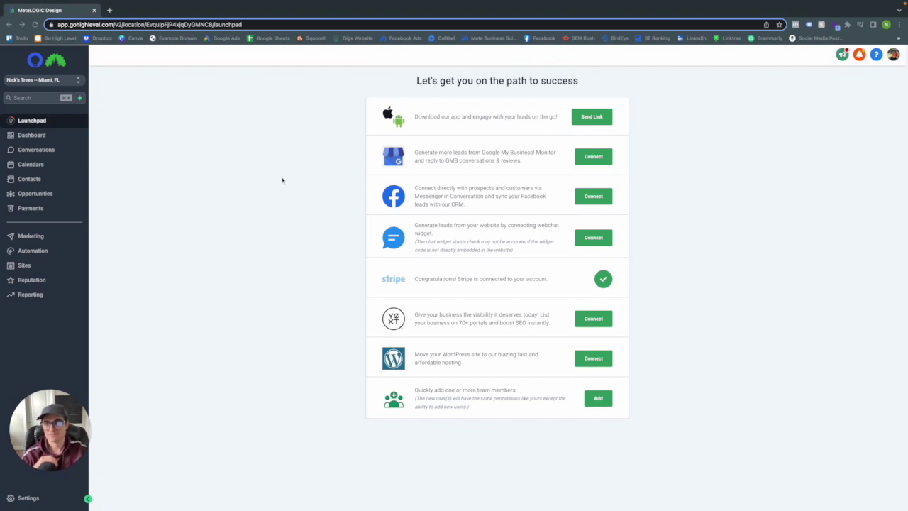
- Start a review request for the only contact in the contacts list and choose SMS review request as its type
click(23, 180)
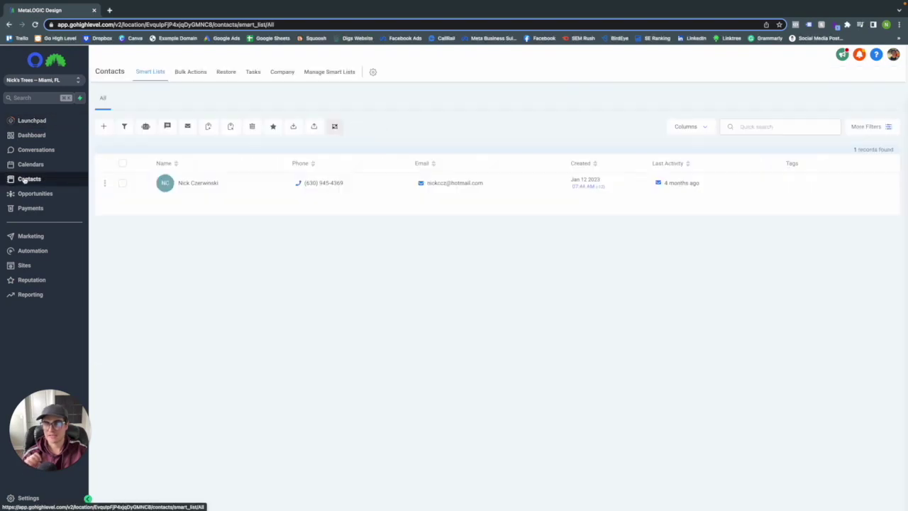
click(125, 185)
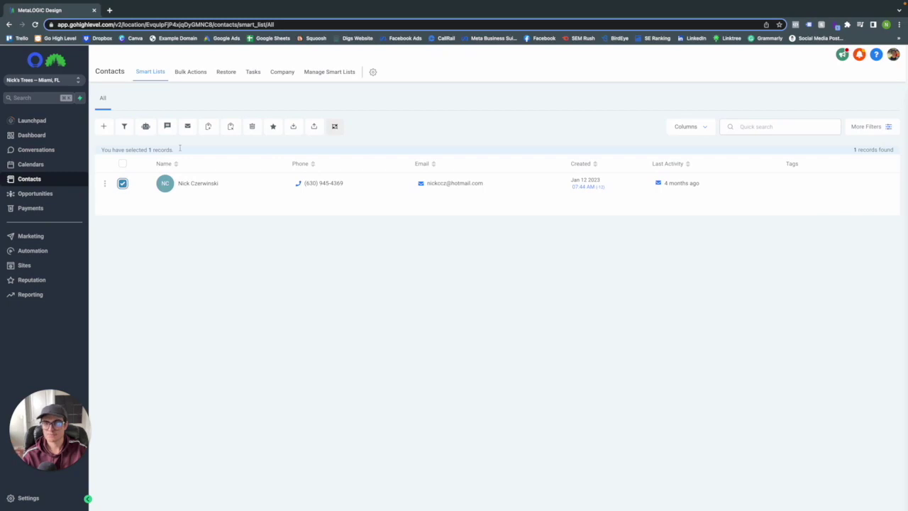
click(272, 128)
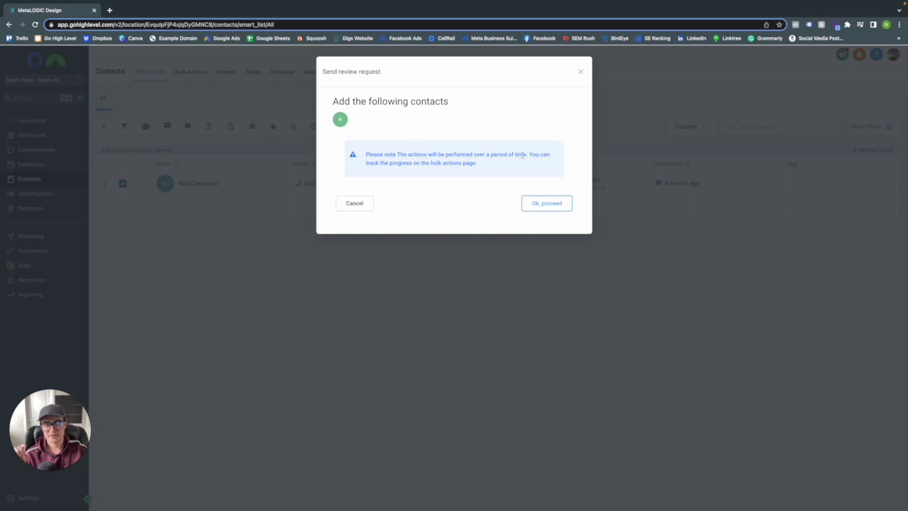
click(533, 203)
click(410, 160)
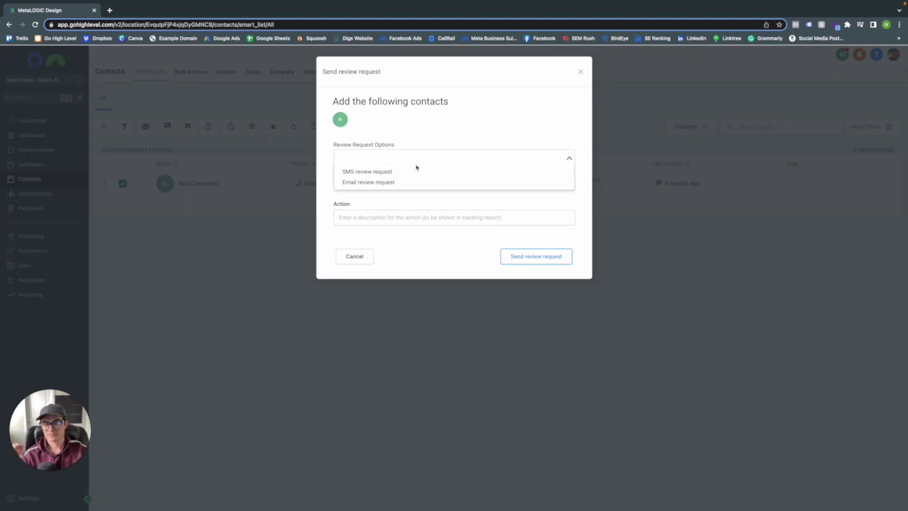
click(402, 173)
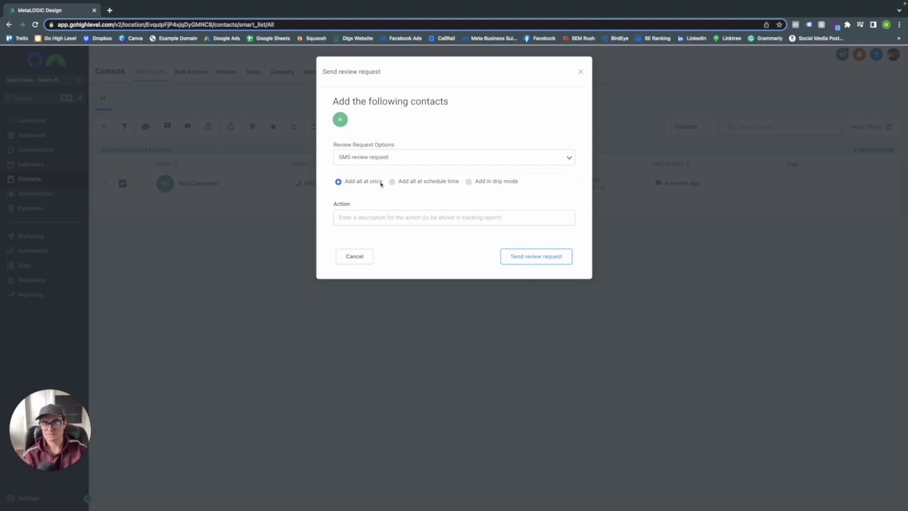
- Try the scheduled-time option for the SMS review request and open its start date calendar
click(392, 182)
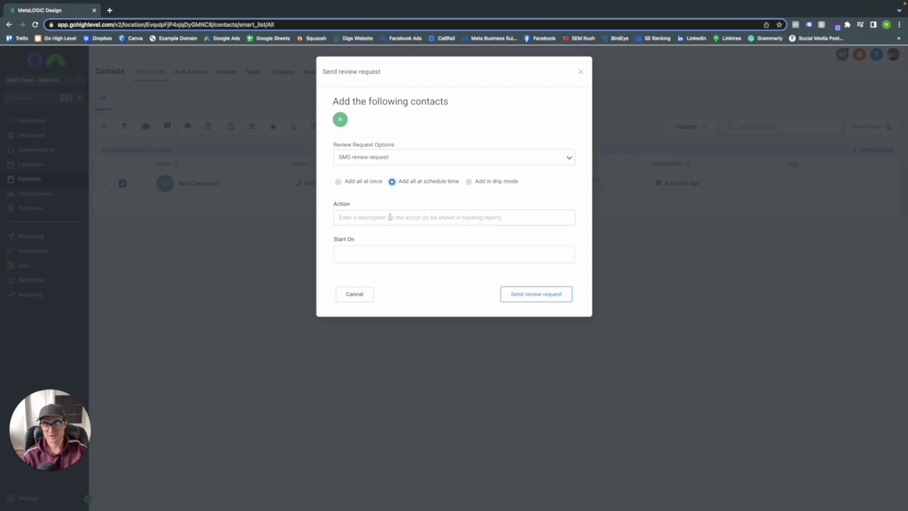
click(383, 261)
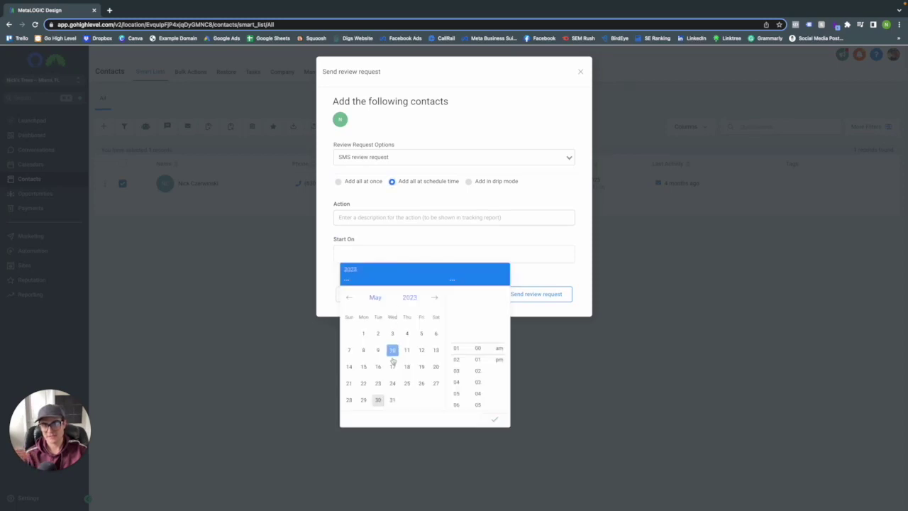
click(508, 190)
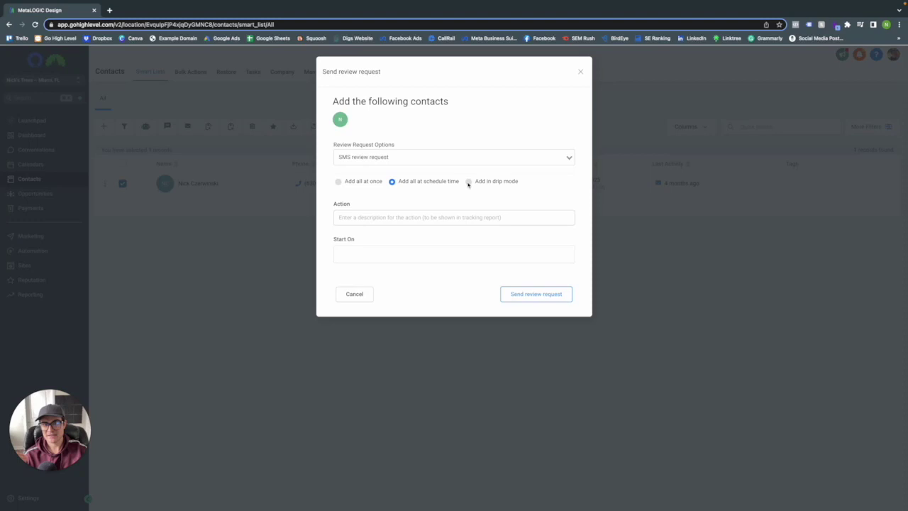
- Set the SMS review request to drip mode from May 31, 2023 12:00 PM, batches of 25 every 4 days, Monday to Friday only
click(469, 182)
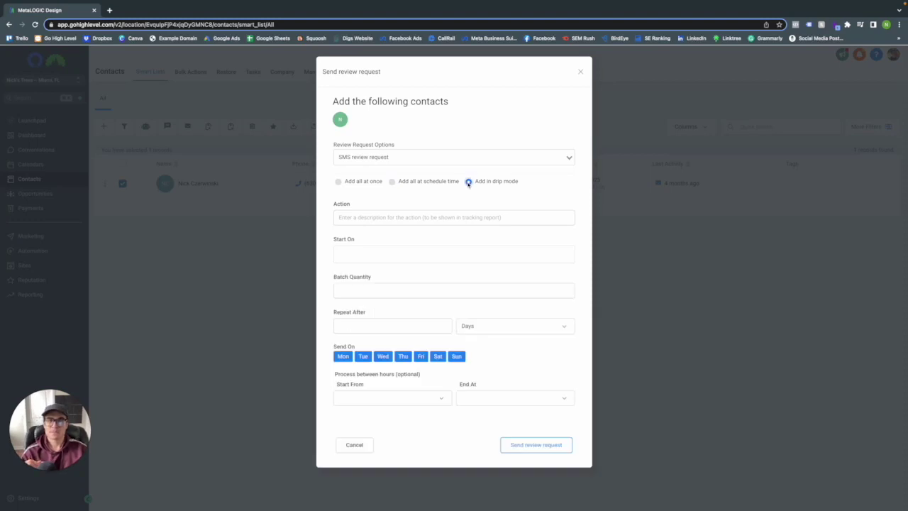
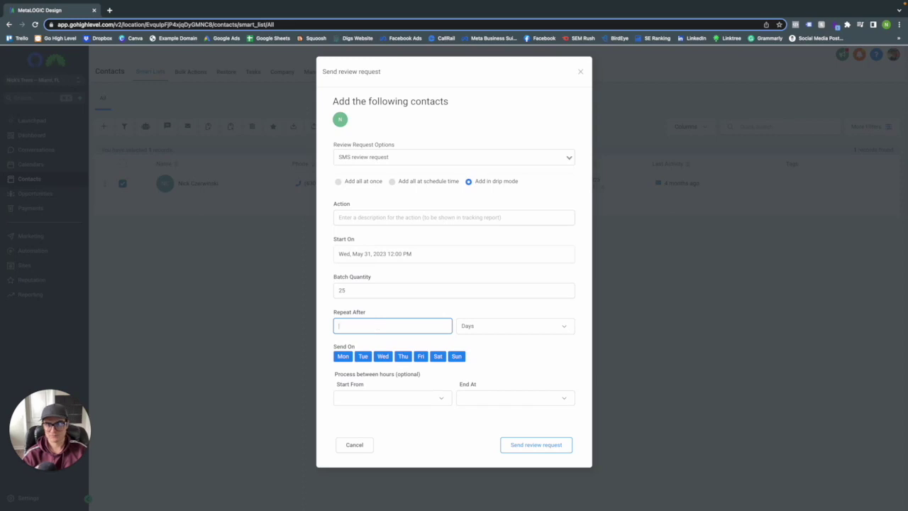
key(BackSpace)
text(4)
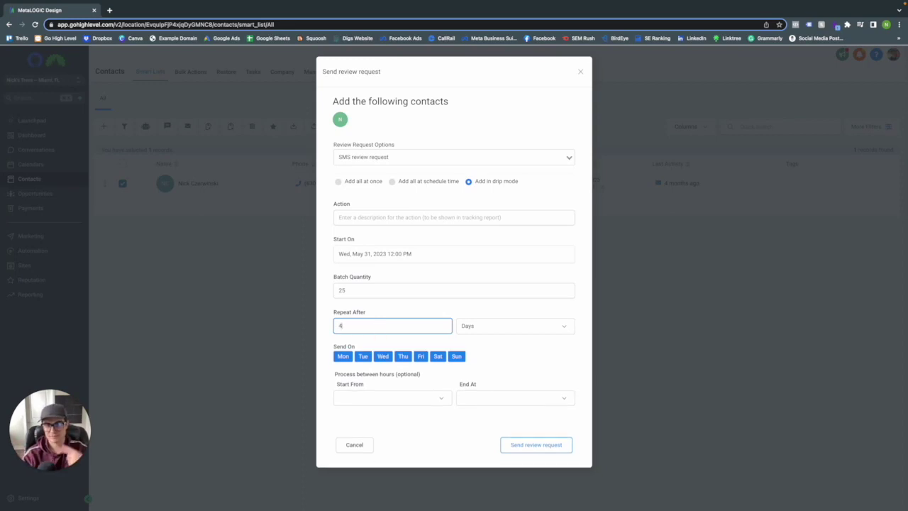
click(436, 357)
click(454, 357)
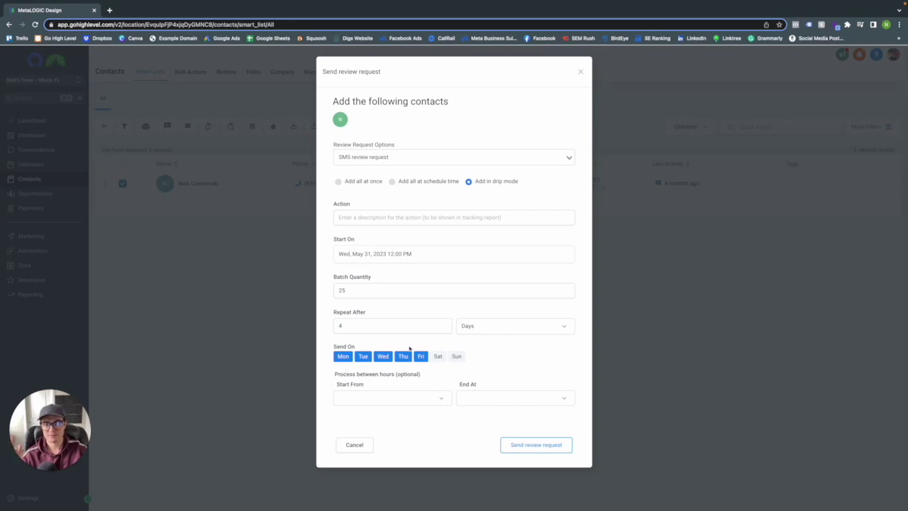
- Limit the drip processing hours to 10:00 am through 05:00 pm, and close the review request without sending it
click(412, 400)
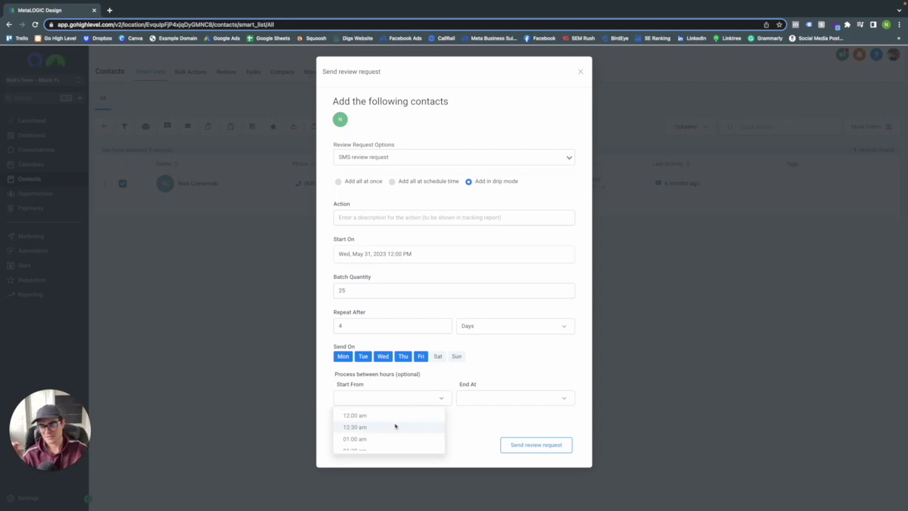
scroll(388, 432, down, 5)
scroll(387, 432, up, 3)
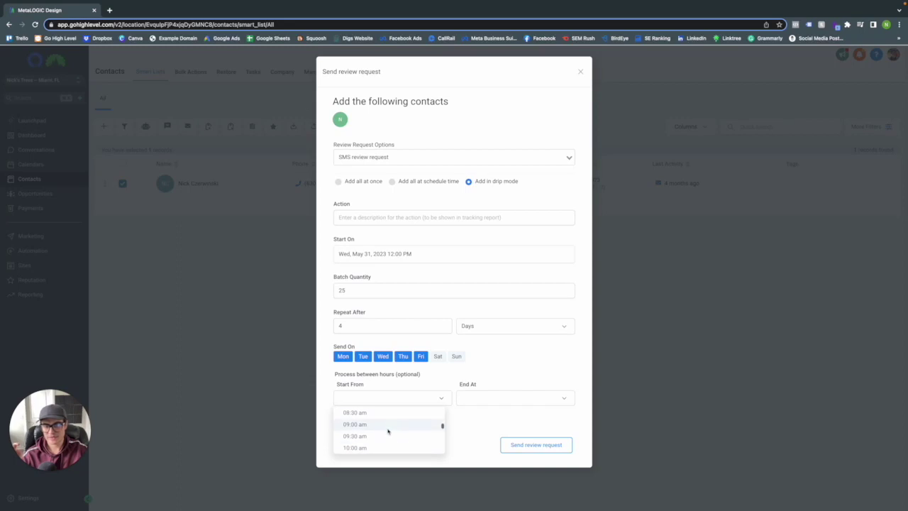
click(364, 447)
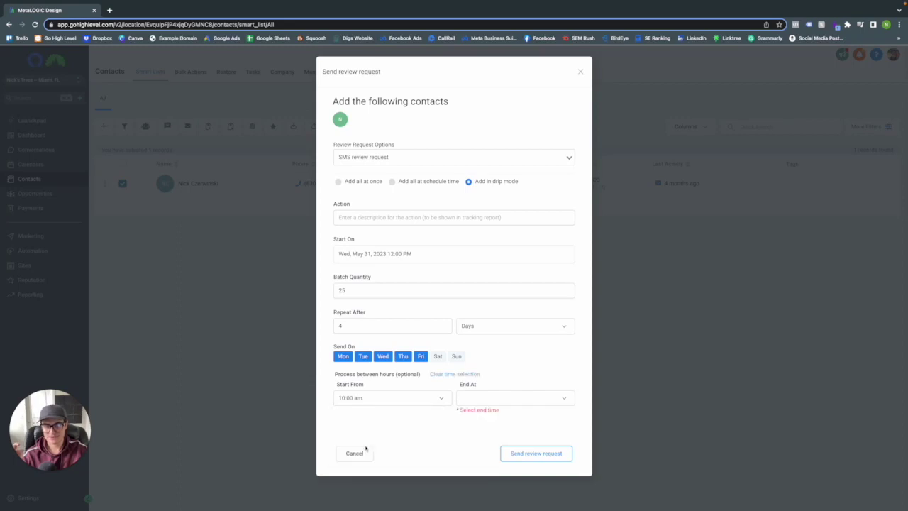
click(465, 399)
scroll(476, 423, down, 10)
scroll(497, 438, up, 8)
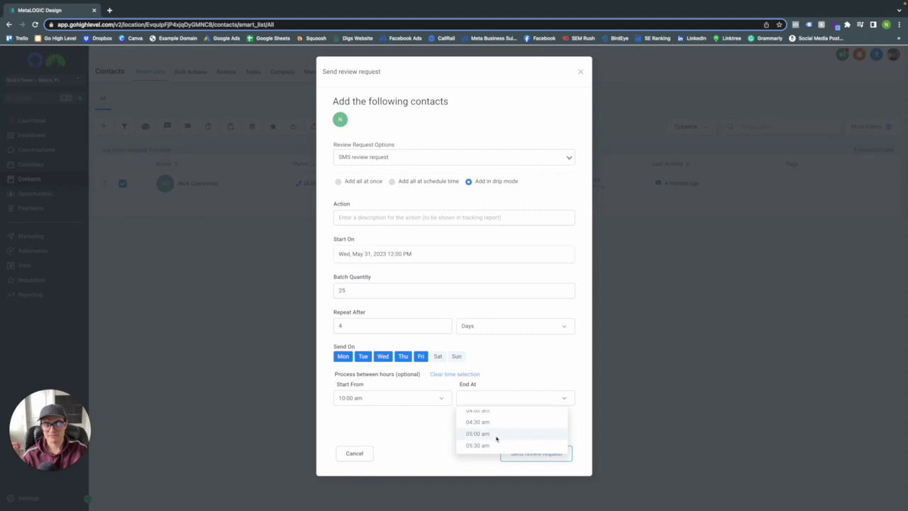
click(496, 434)
click(496, 402)
scroll(488, 427, down, 7)
scroll(488, 431, up, 2)
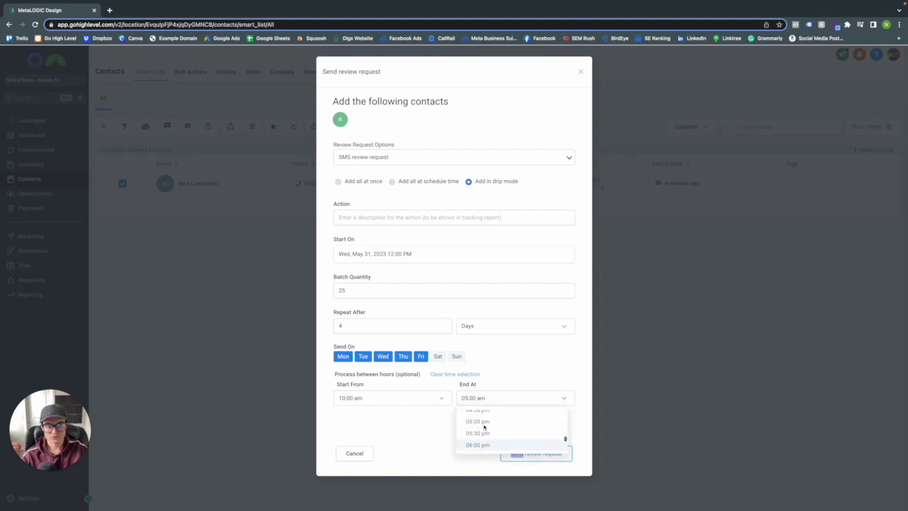
click(485, 422)
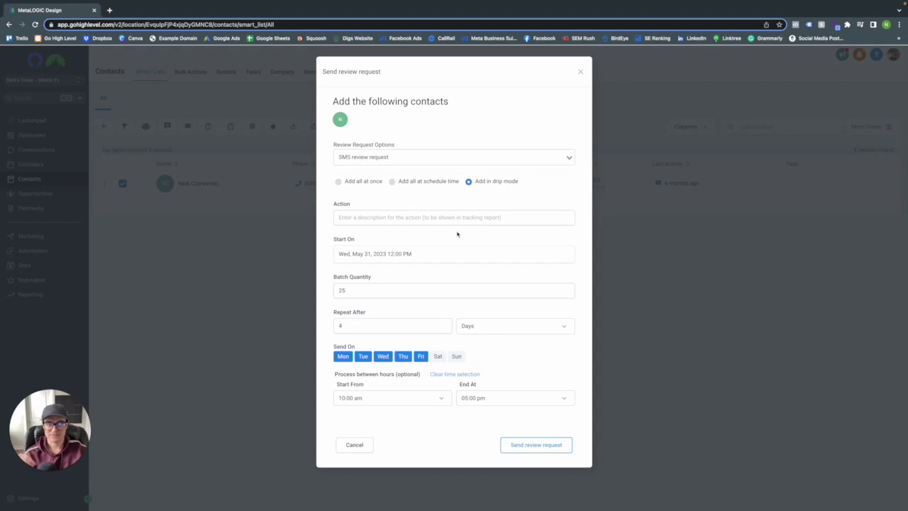
click(581, 69)
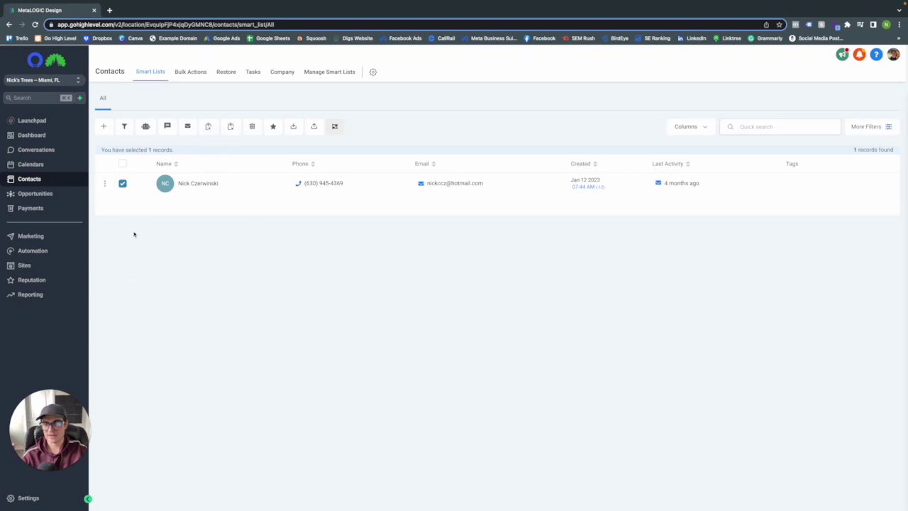
- View the tags available for the selected contact, dismiss the tag dialog without adding any, and deselect the contact
click(208, 126)
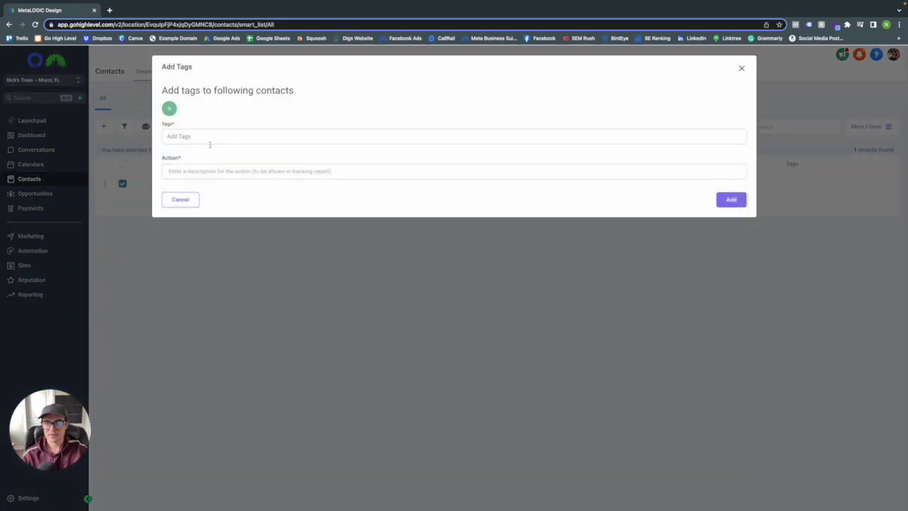
click(233, 143)
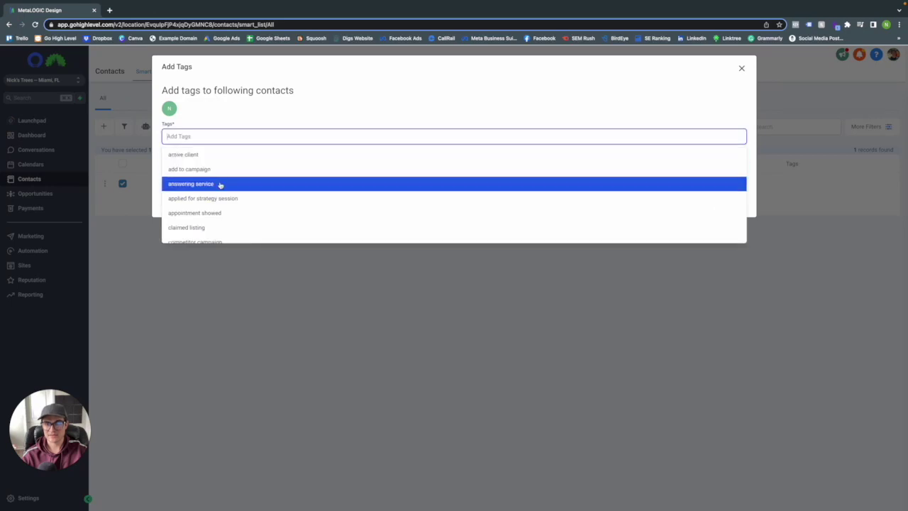
click(263, 309)
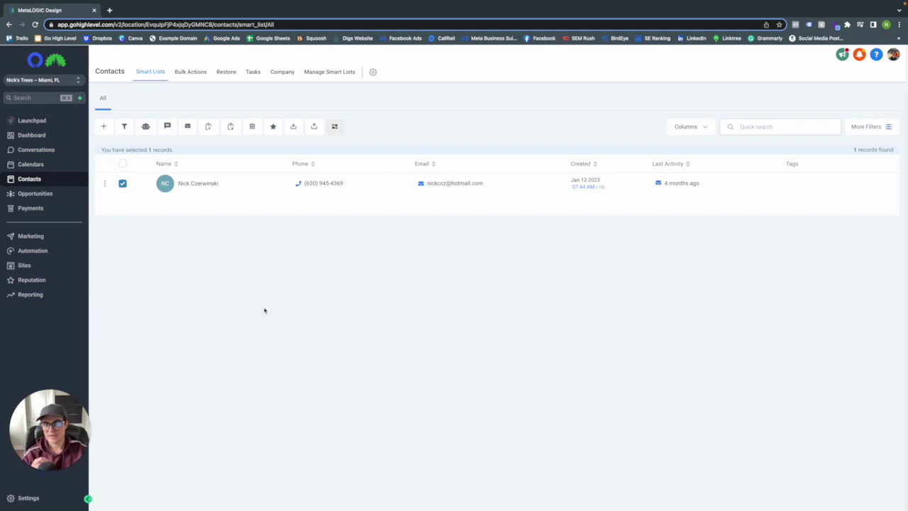
click(123, 184)
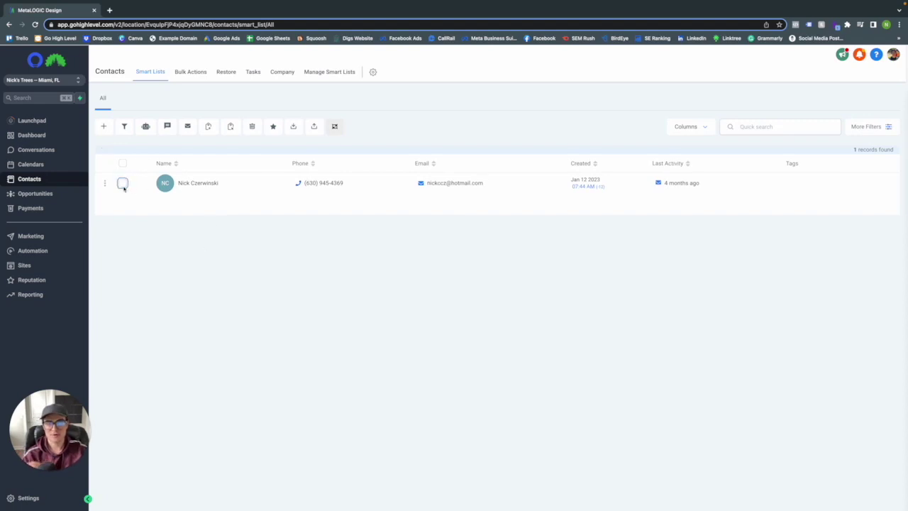
- Move the contact's opportunity card in the Tree Service Pipeline to the Spoke To Lead Directly stage
click(65, 197)
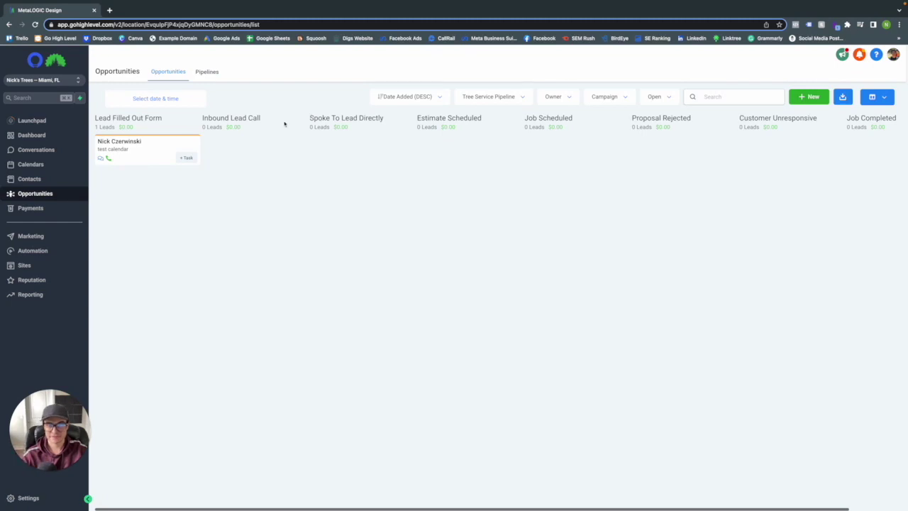
scroll(401, 126, right, 2)
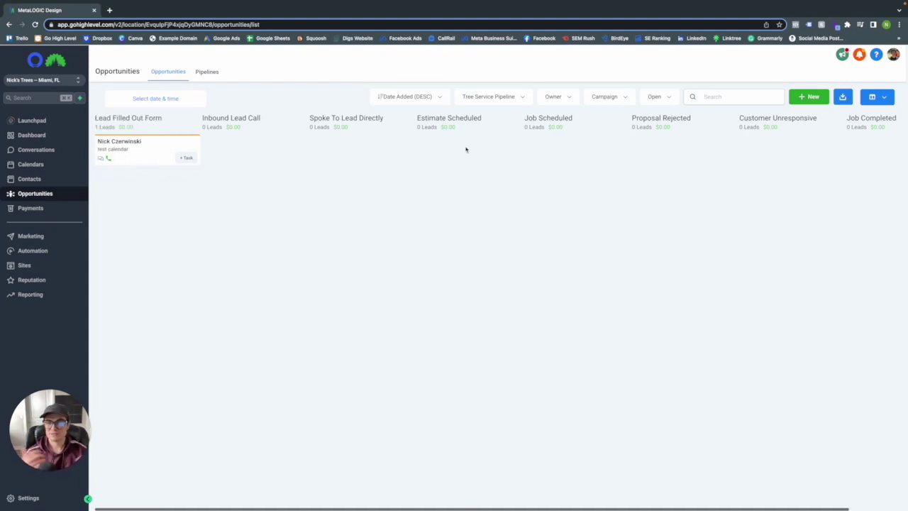
drag(154, 152, 355, 177)
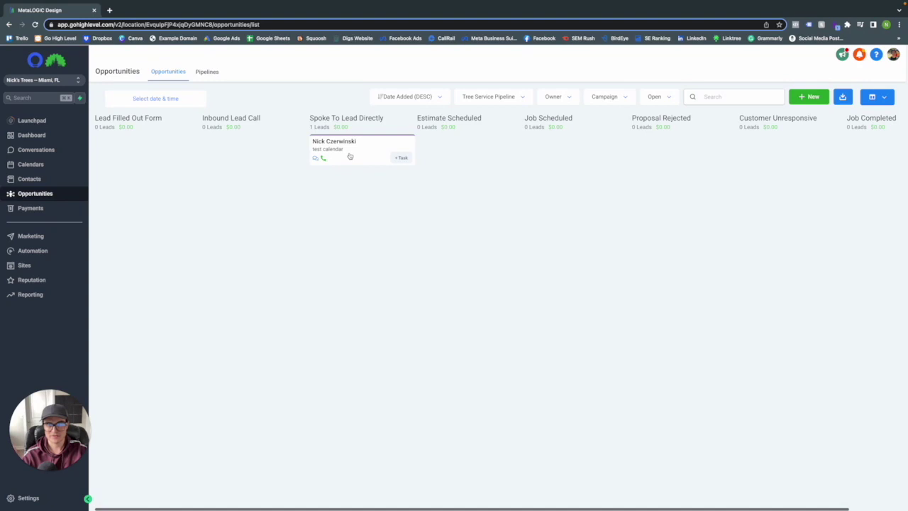
- Move the contact's opportunity card to the Job Scheduled stage, and from there to the Job Completed stage
scroll(373, 156, right, 2)
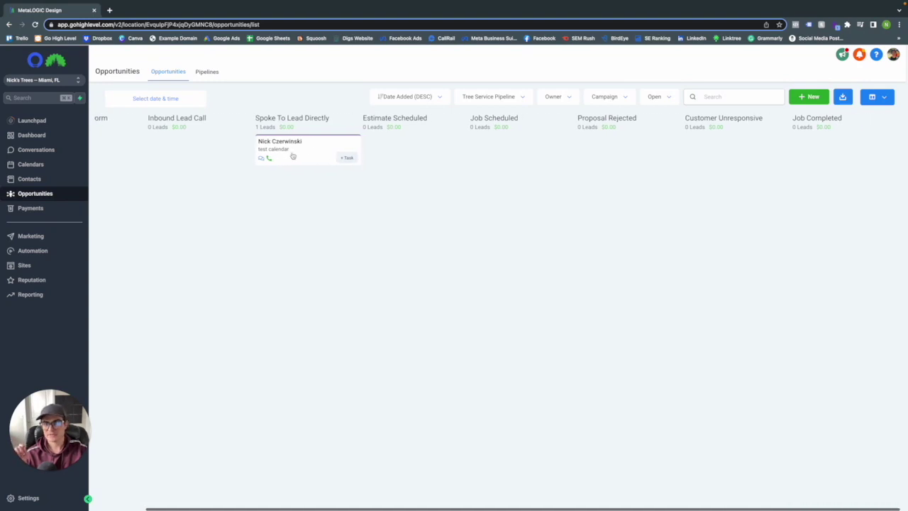
scroll(291, 153, left, 2)
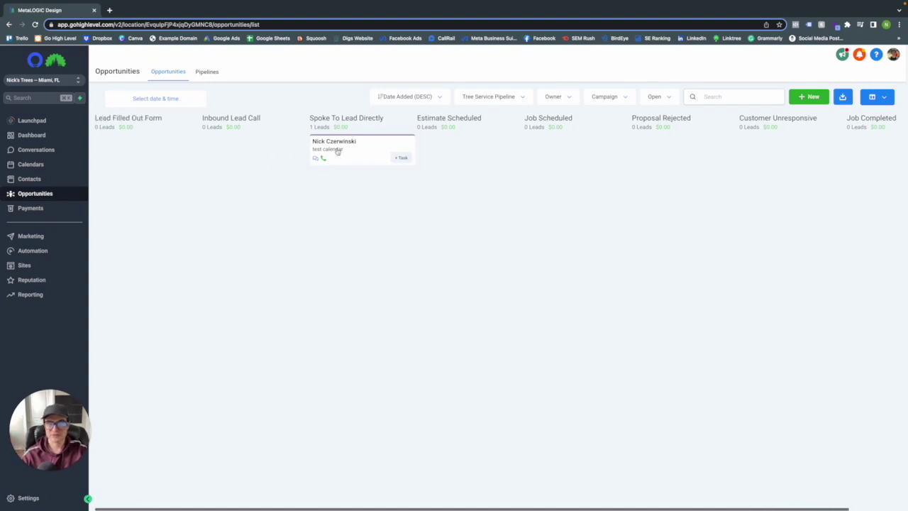
drag(337, 157, 560, 154)
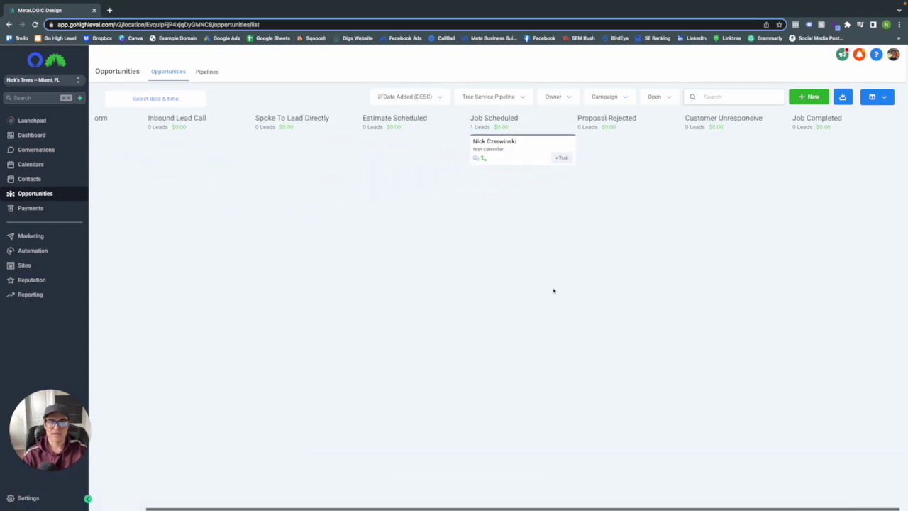
drag(508, 157, 844, 142)
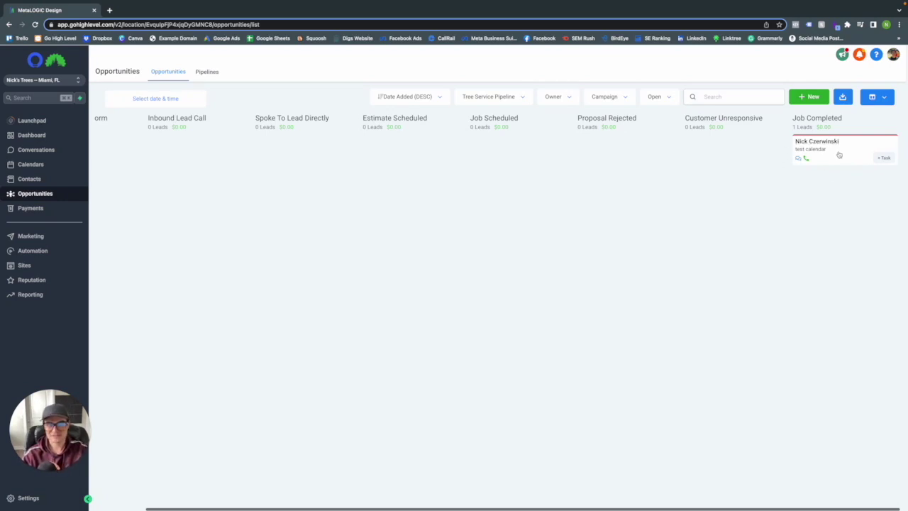
drag(839, 154, 826, 174)
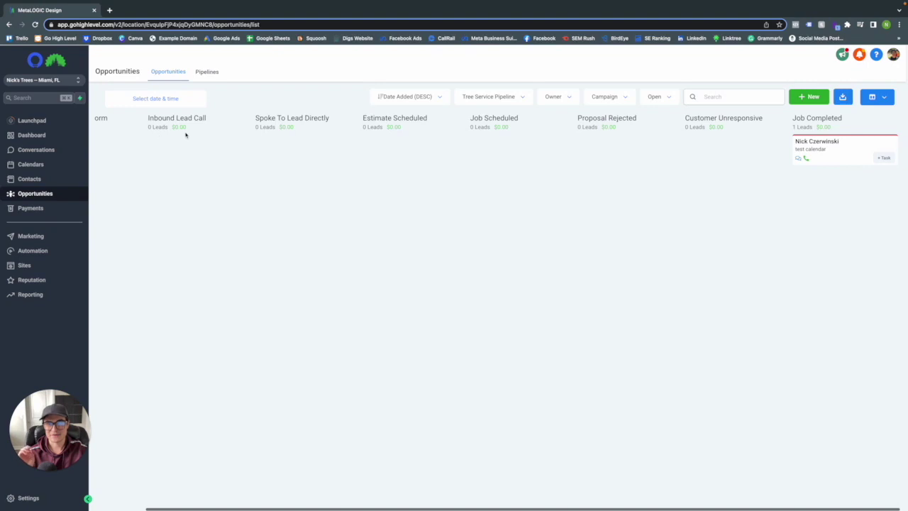
scroll(185, 135, left, 2)
scroll(186, 135, right, 2)
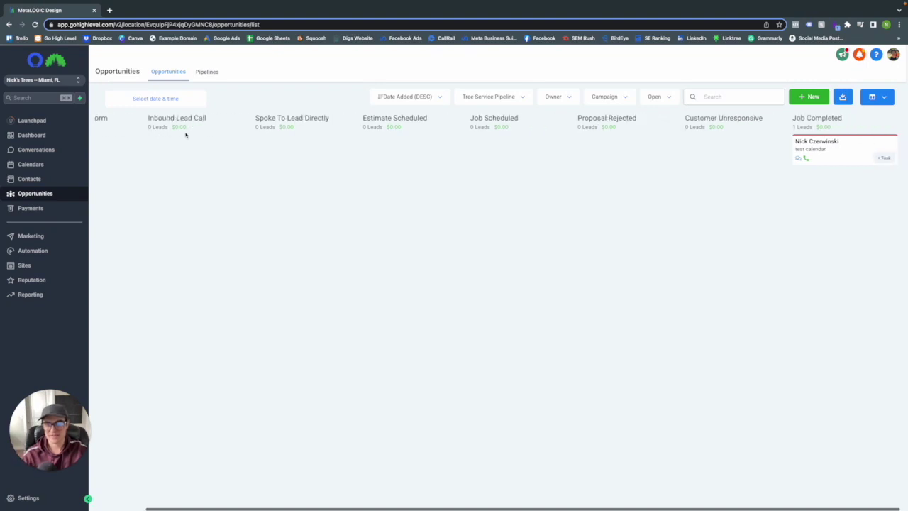
scroll(186, 135, left, 2)
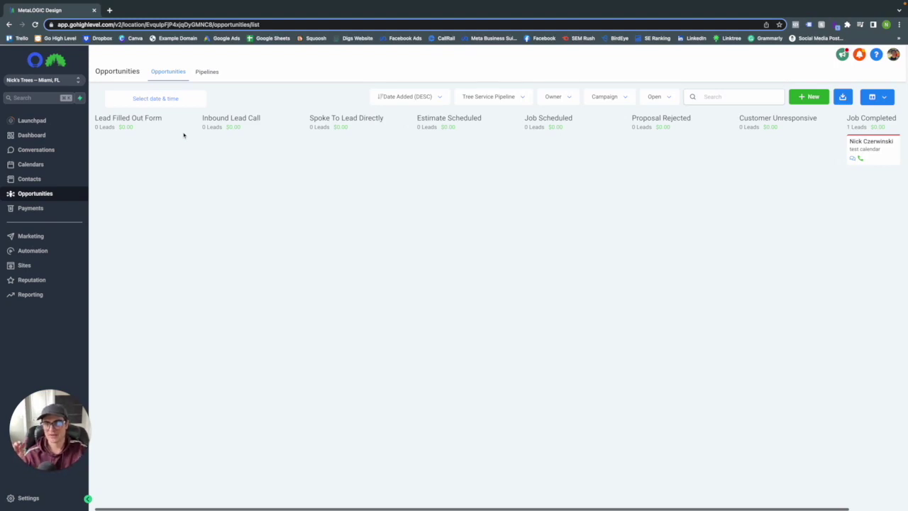
- Create a new automation workflow from the "Recipe - Send Review Request" template
click(33, 250)
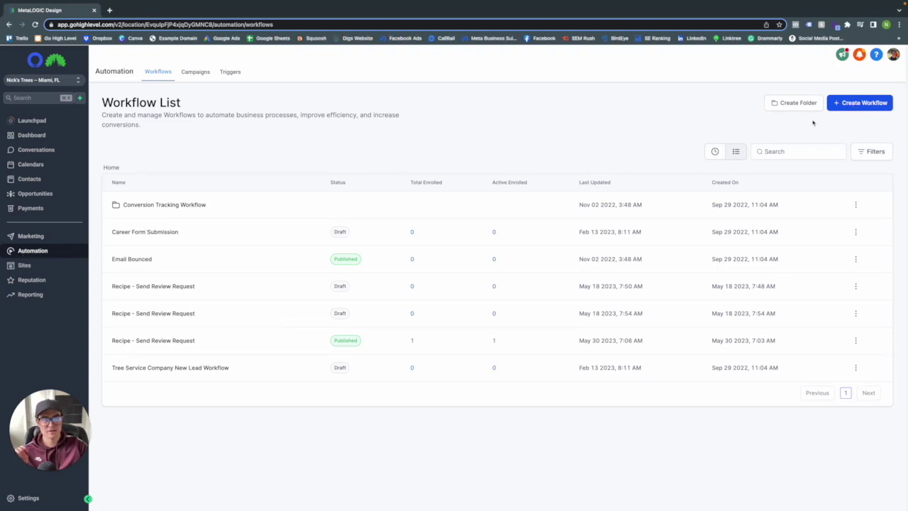
click(853, 106)
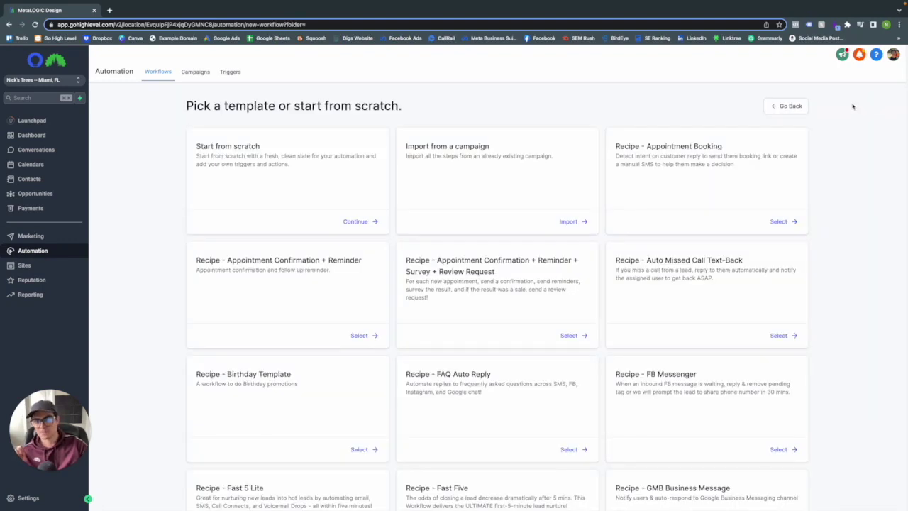
scroll(657, 145, down, 3)
scroll(659, 144, down, 5)
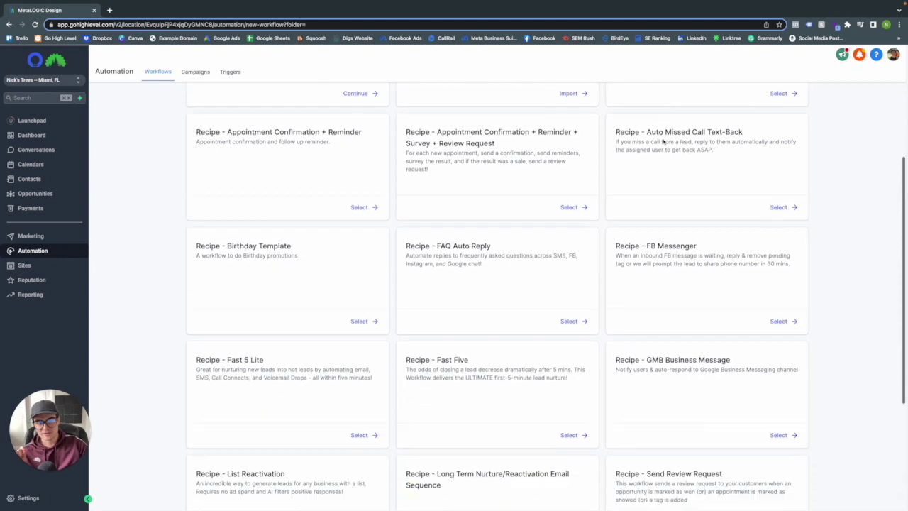
drag(649, 348, 699, 348)
click(698, 349)
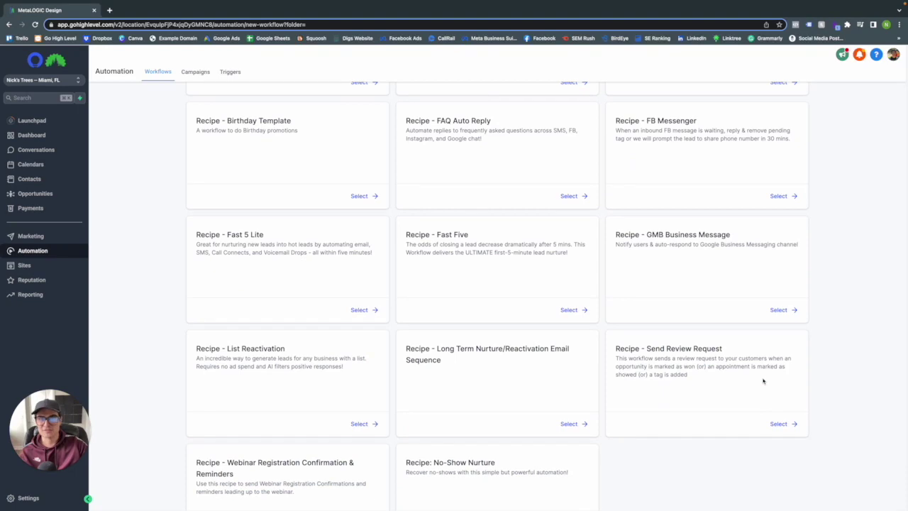
click(774, 425)
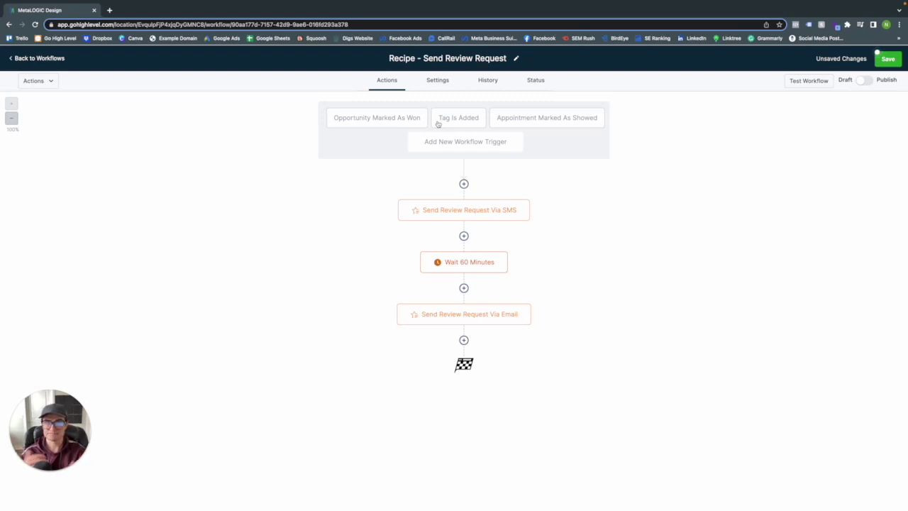
- Try adding an In calendar filter to the Appointment Marked As Showed trigger, and close the trigger without saving
click(516, 123)
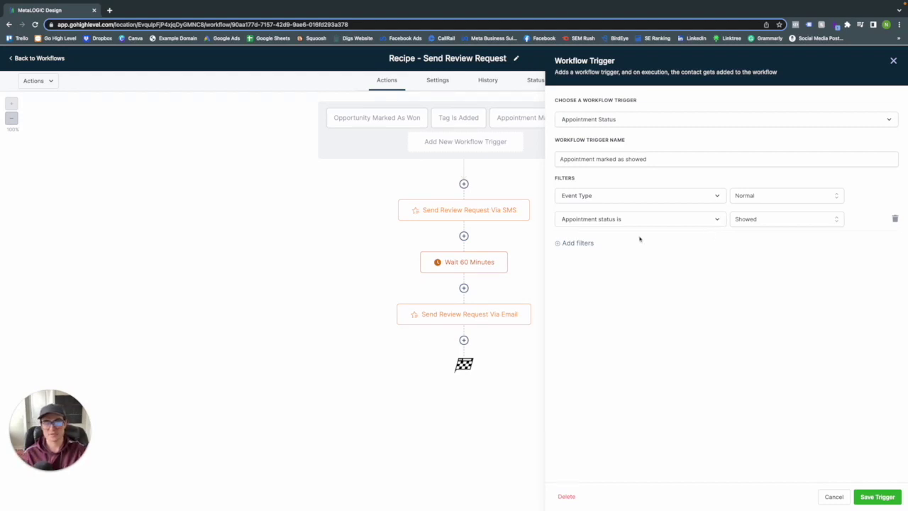
click(589, 243)
click(589, 245)
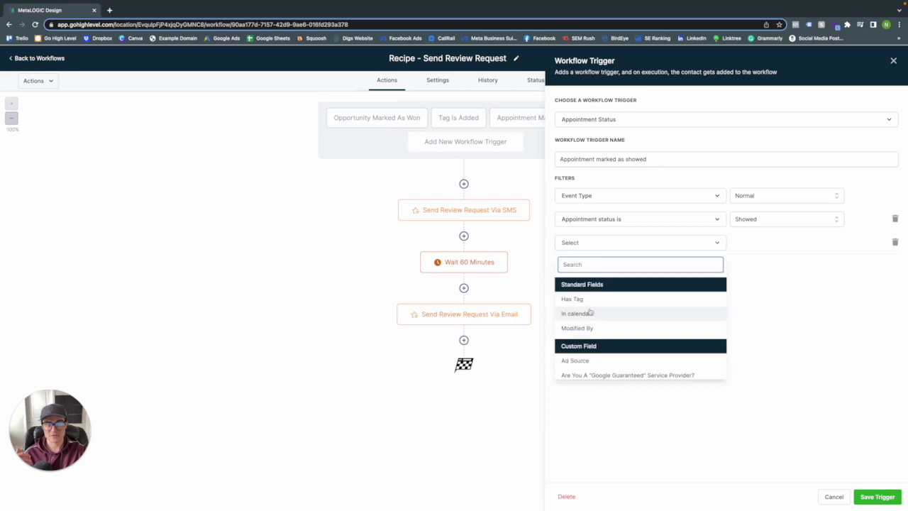
click(578, 314)
click(744, 244)
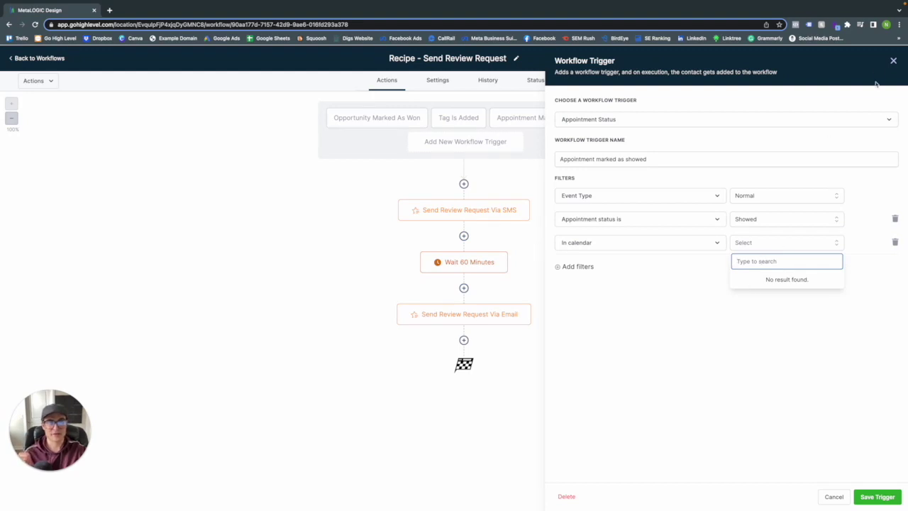
click(894, 60)
- Add a Pipeline Stage Changed trigger to the review request workflow
click(508, 145)
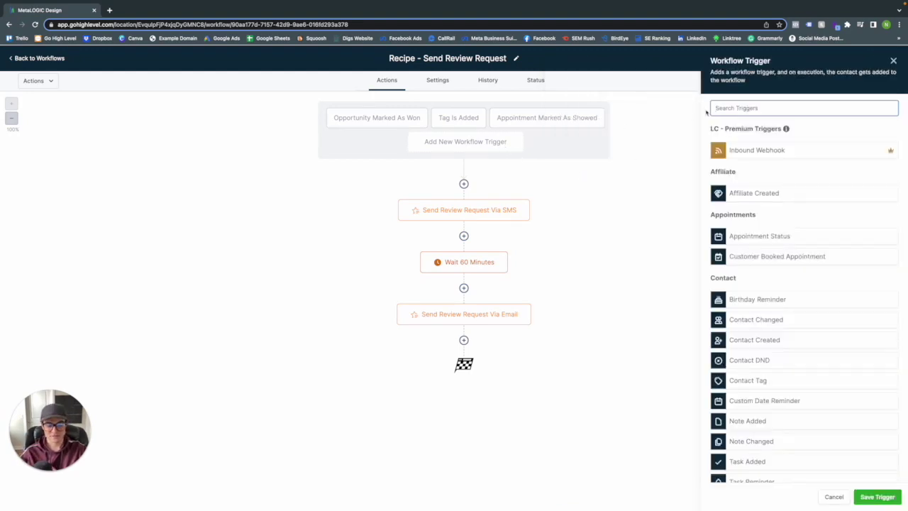
text(ne)
key(BackSpace)
key(BackSpace)
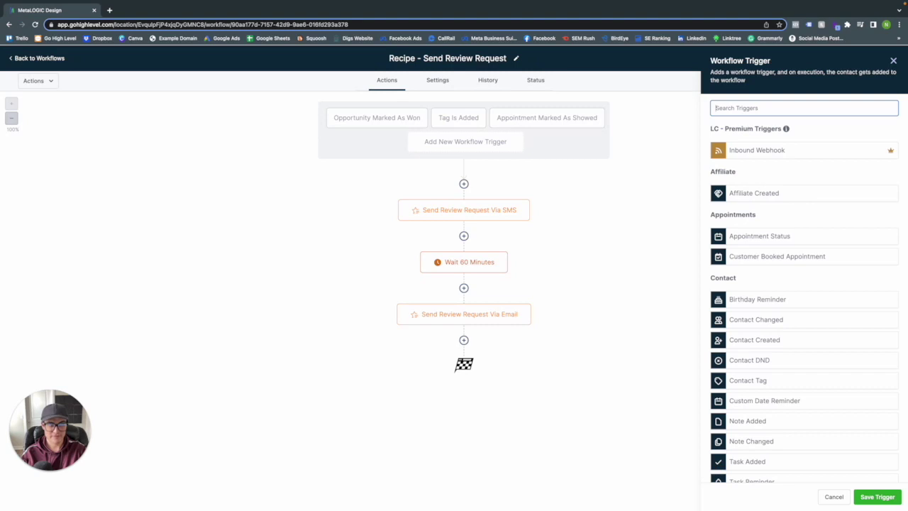
text(pipe)
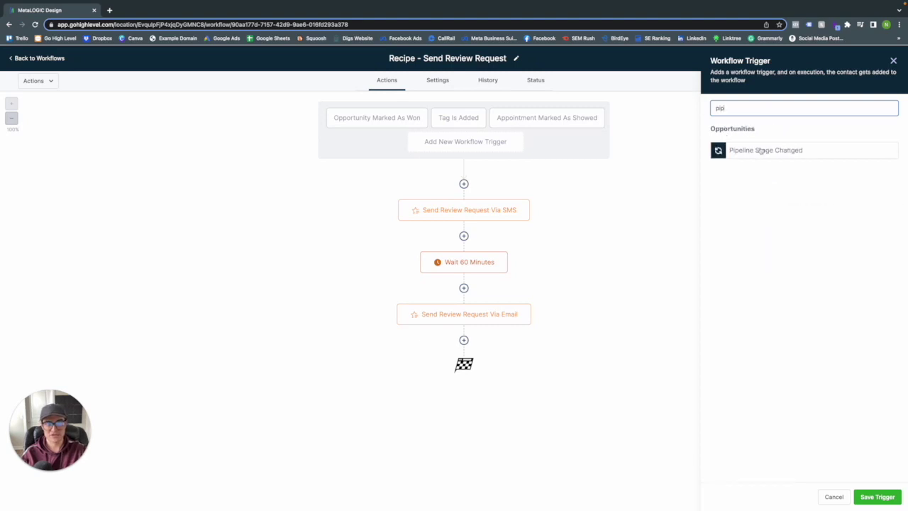
click(760, 151)
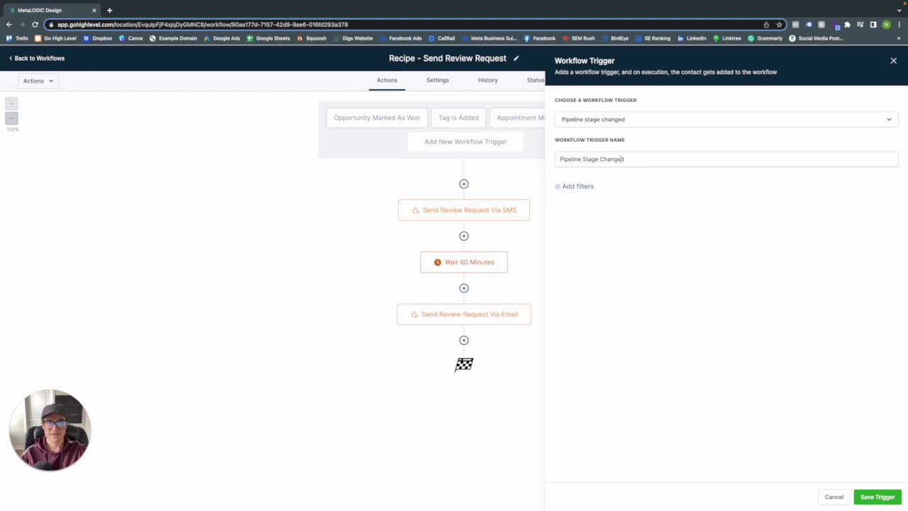
- Filter the new trigger by In pipeline with Tree Service Pipeline as the value
click(578, 186)
click(581, 197)
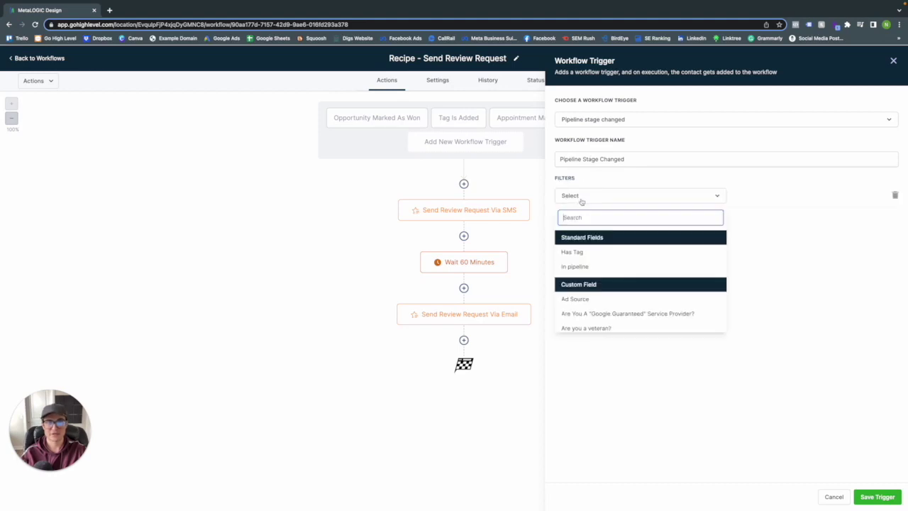
click(576, 266)
click(765, 200)
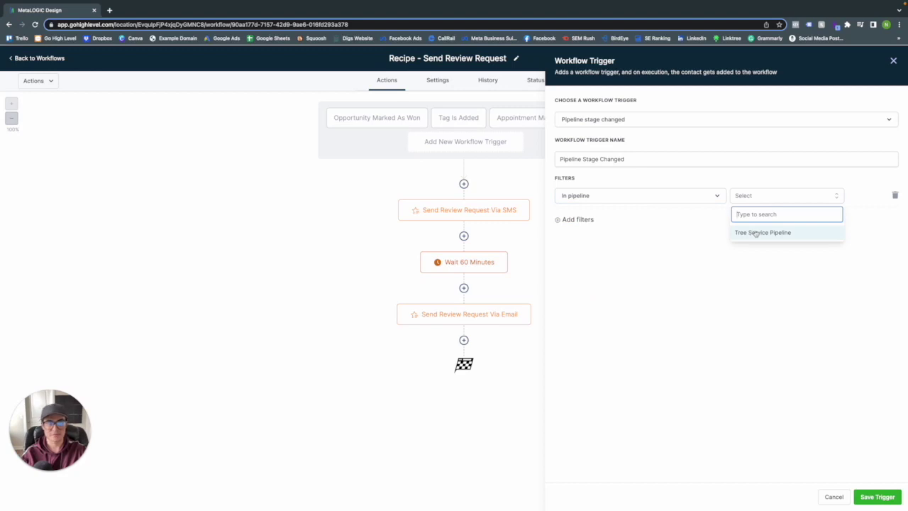
click(754, 234)
- Add a Pipeline stage filter set to Job Completed, and save the trigger
click(564, 222)
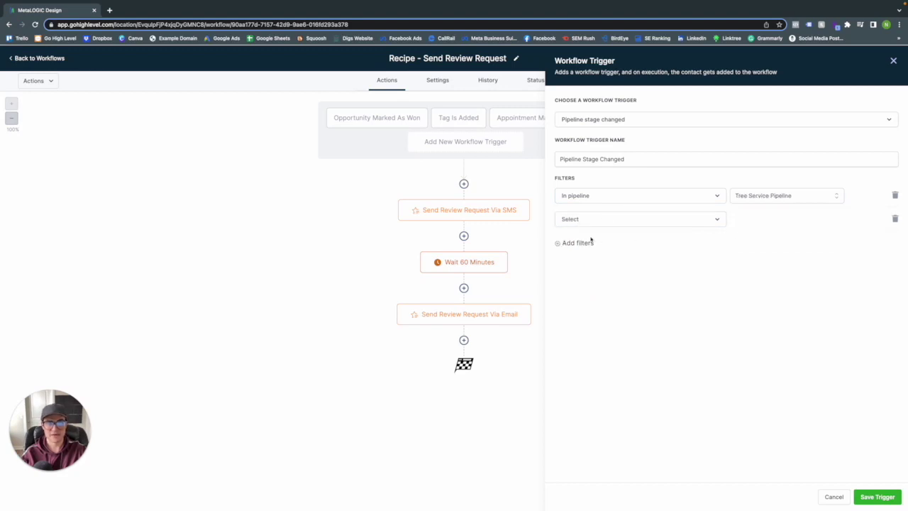
click(580, 225)
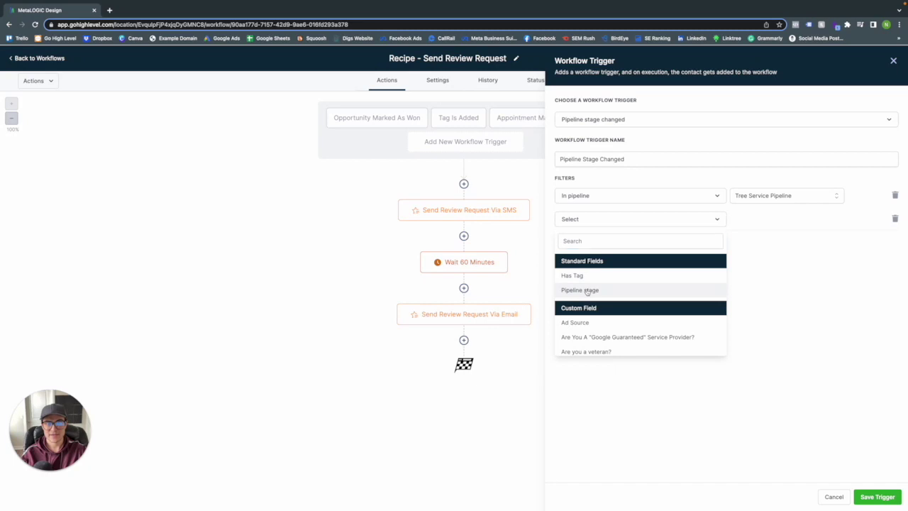
click(579, 290)
click(740, 221)
scroll(752, 305, down, 2)
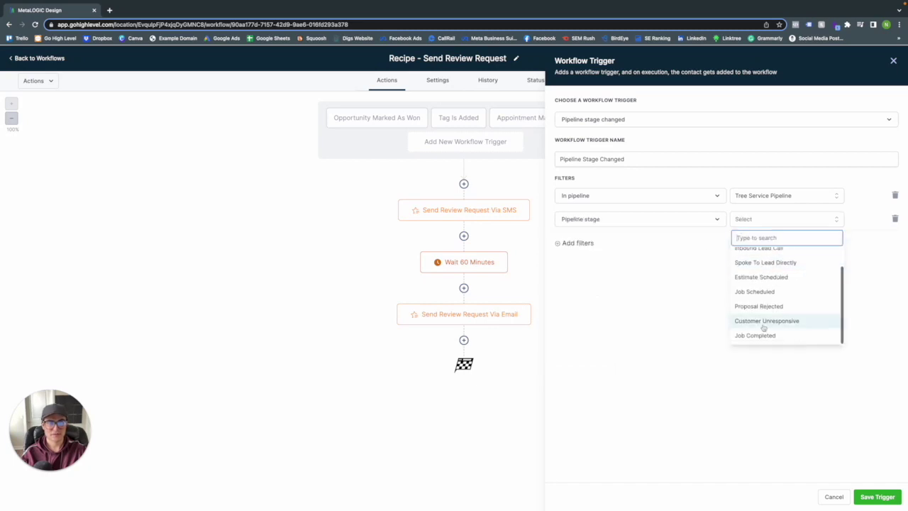
click(758, 335)
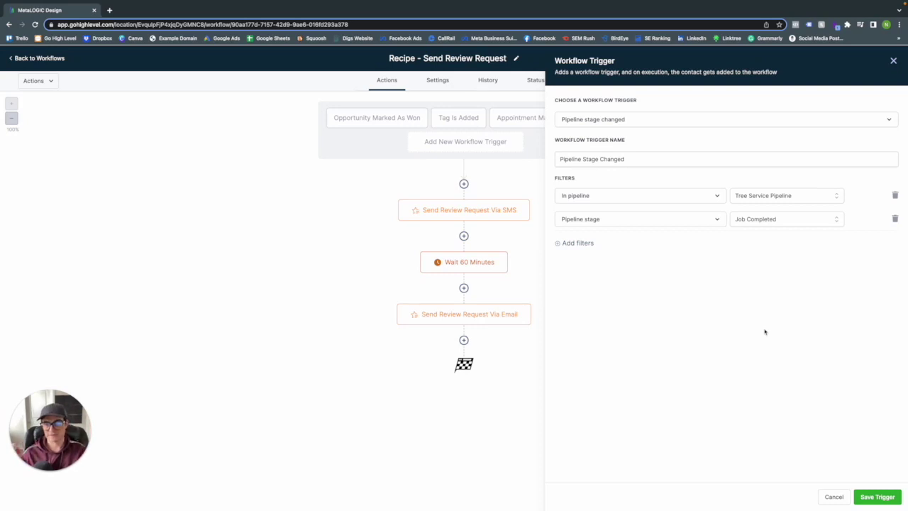
click(884, 497)
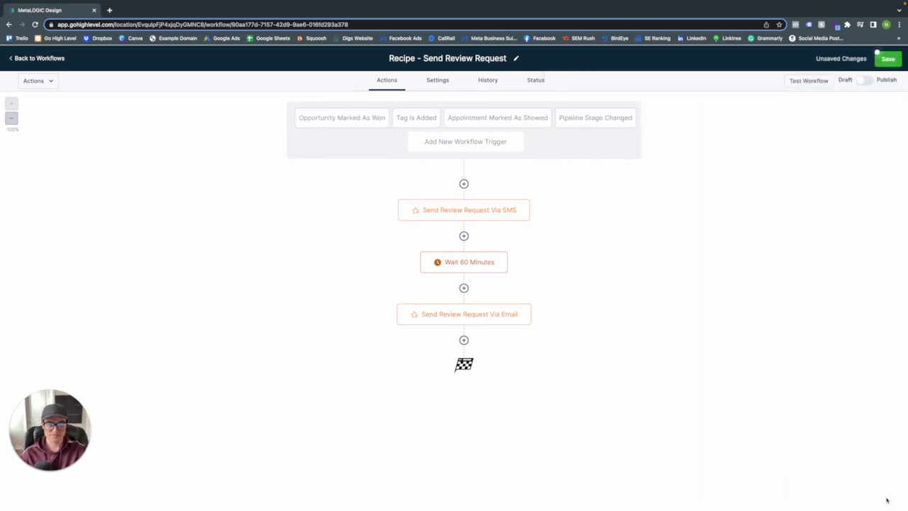